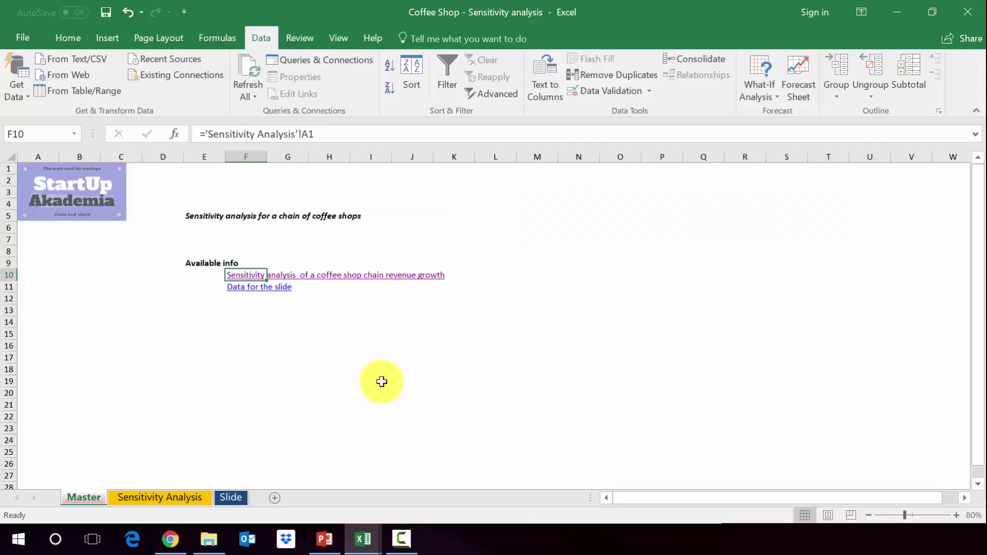
# Switch to the coffee shop workbook's Sensitivity Analysis sheet with the 2015–2019 revenue model
pyautogui.click(381, 381)
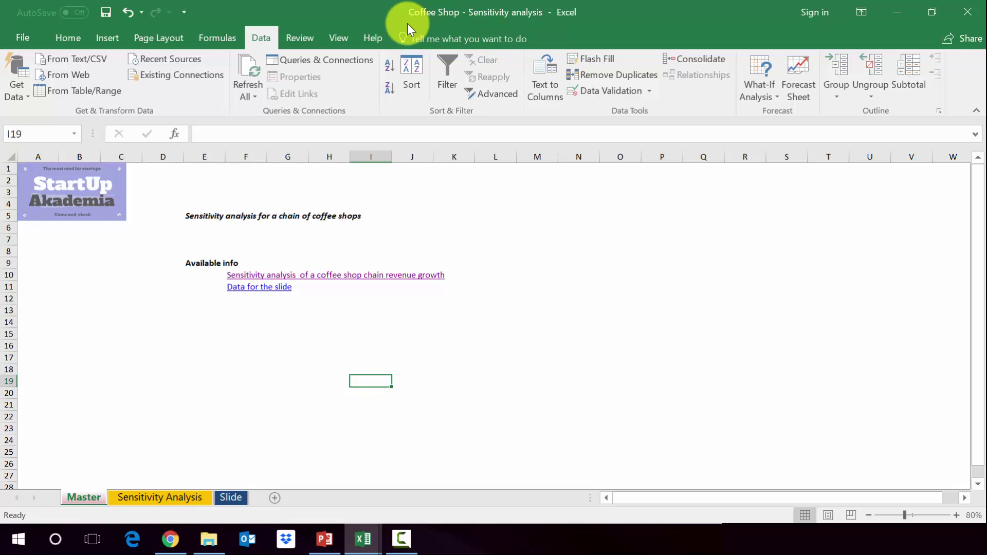
pyautogui.click(152, 497)
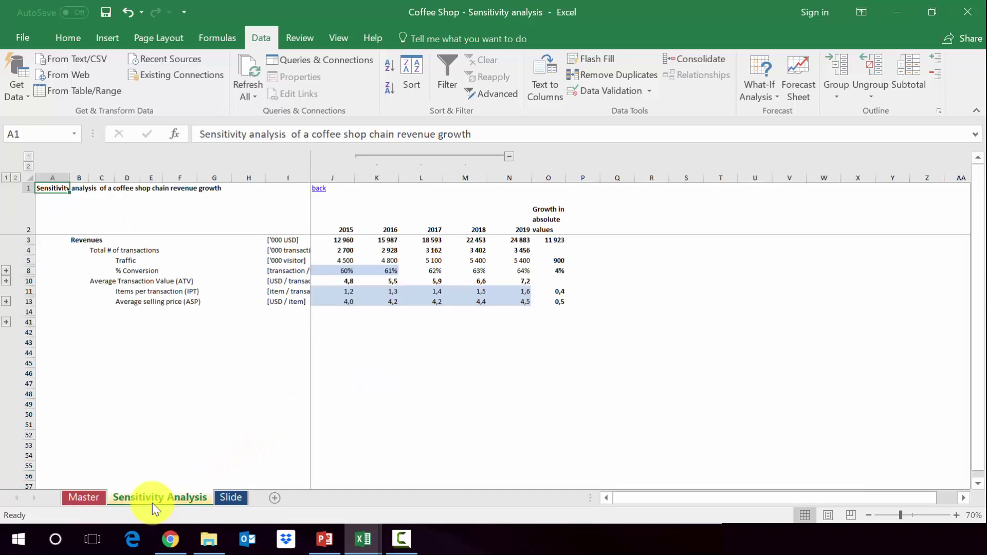
pyautogui.click(221, 240)
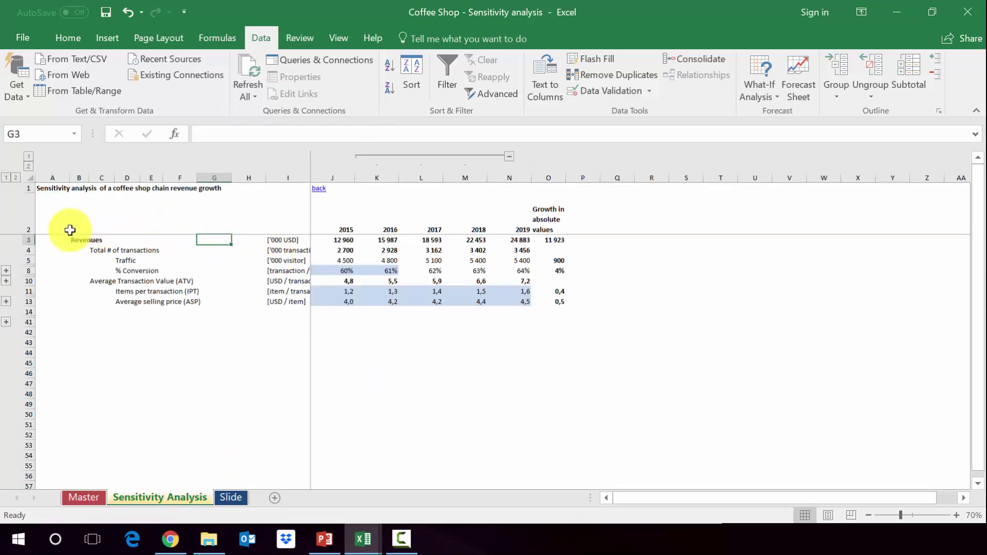
pyautogui.click(29, 240)
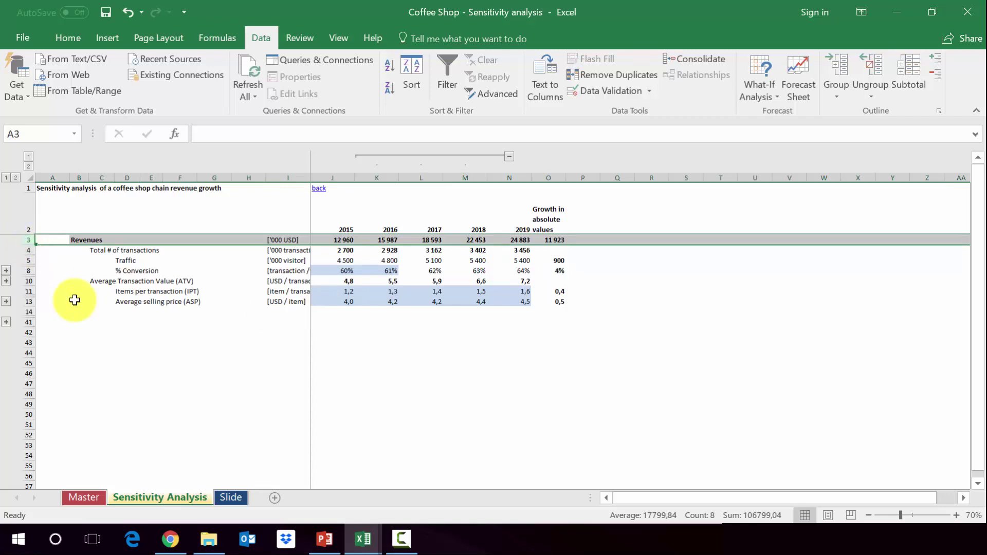
pyautogui.click(23, 250)
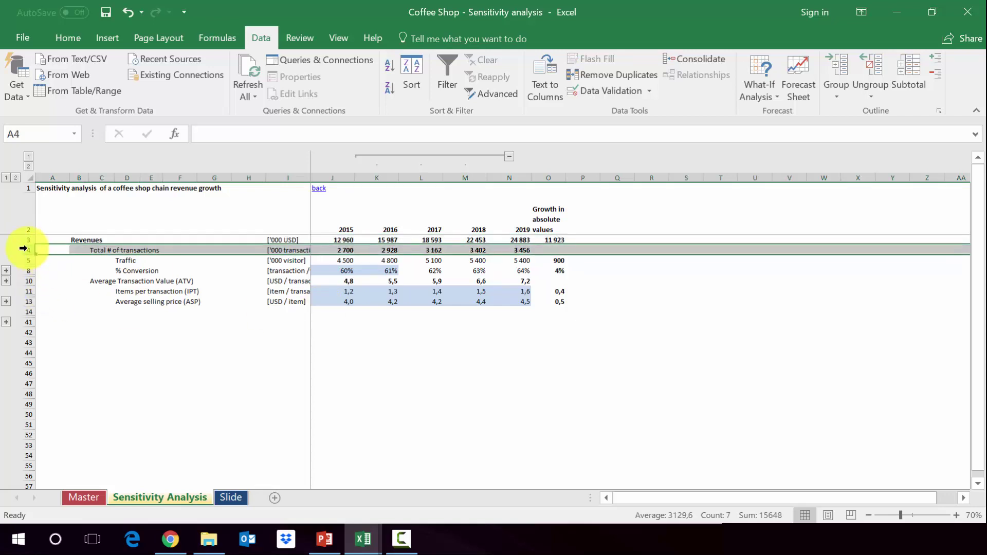
pyautogui.click(27, 281)
pyautogui.hotkey('ctrl', 'Home')
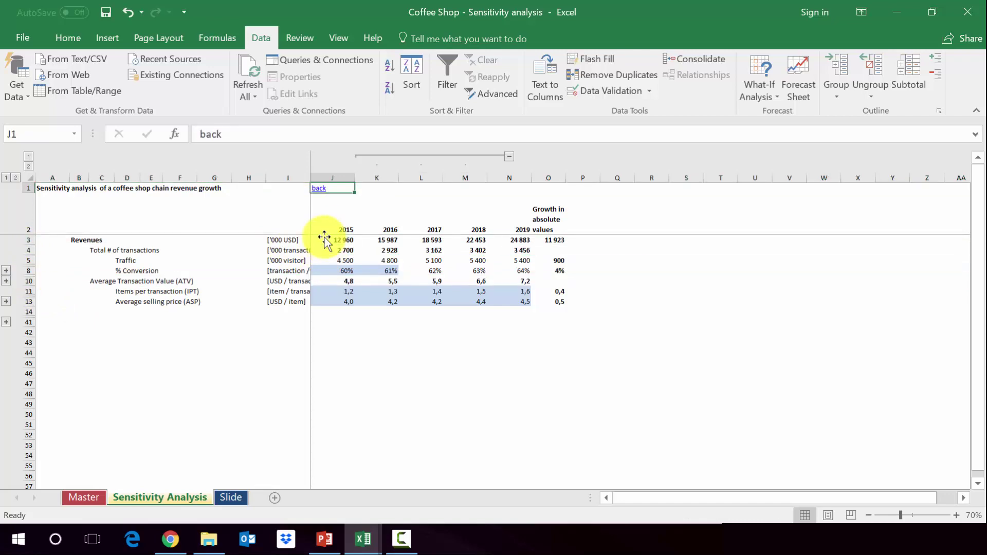
pyautogui.click(324, 239)
pyautogui.doubleClick(323, 239)
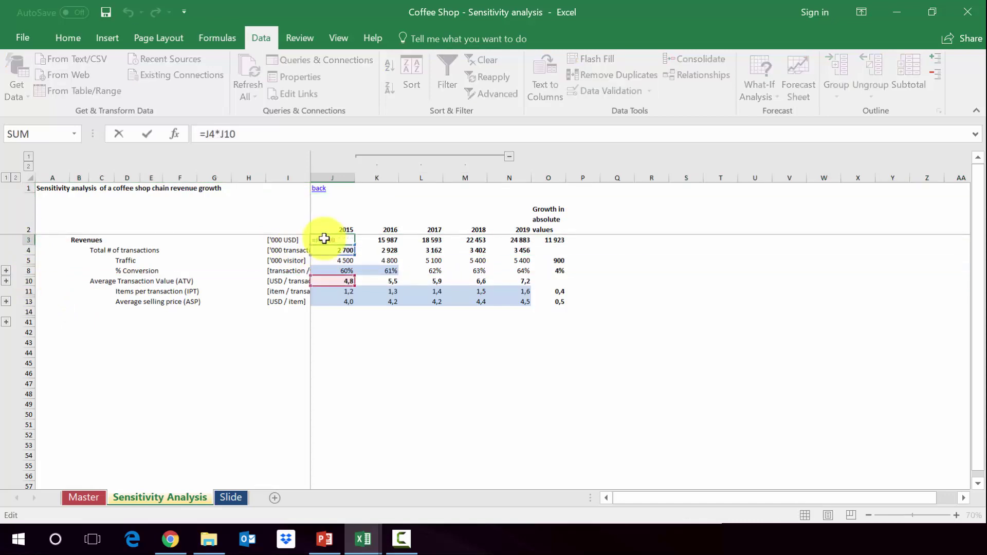
pyautogui.press('Return')
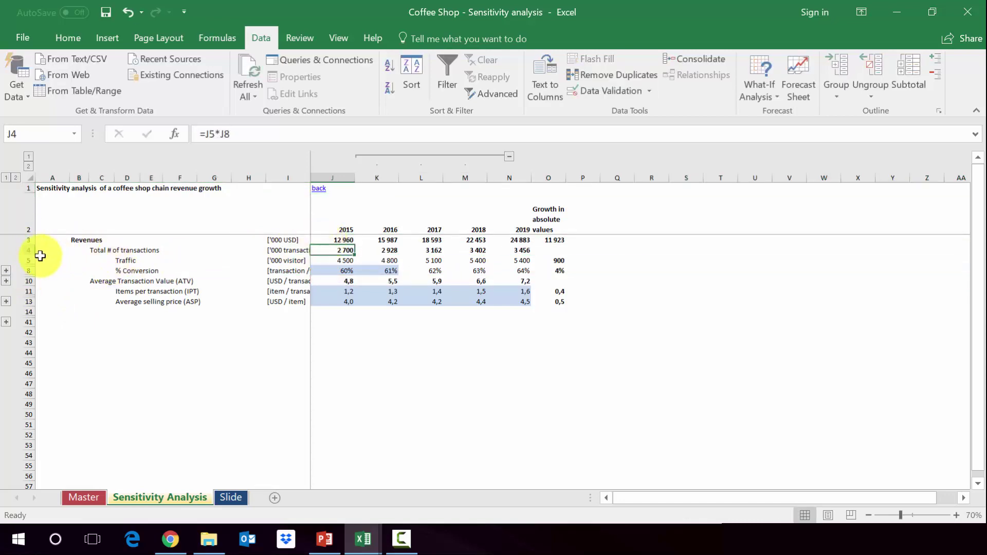
pyautogui.click(28, 259)
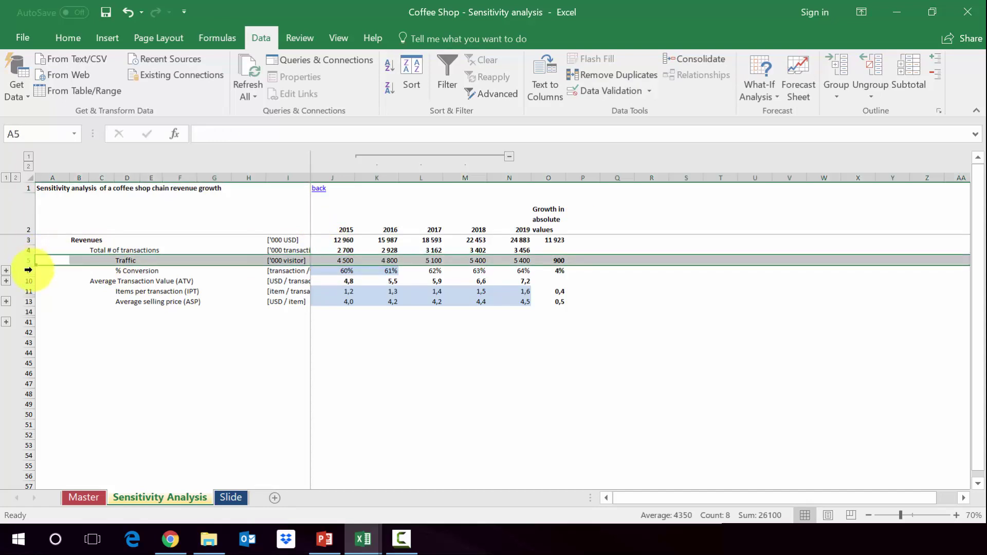
pyautogui.click(28, 270)
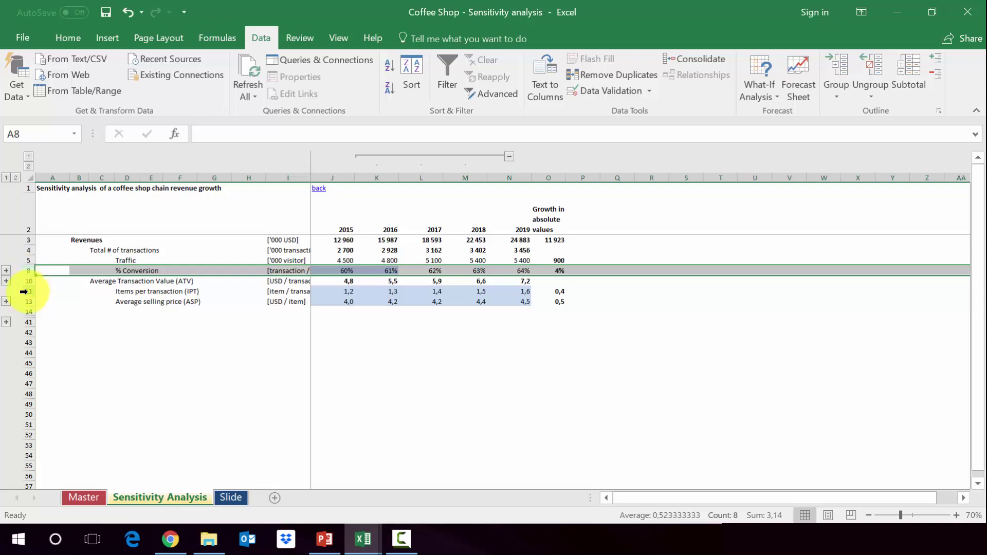
pyautogui.click(24, 291)
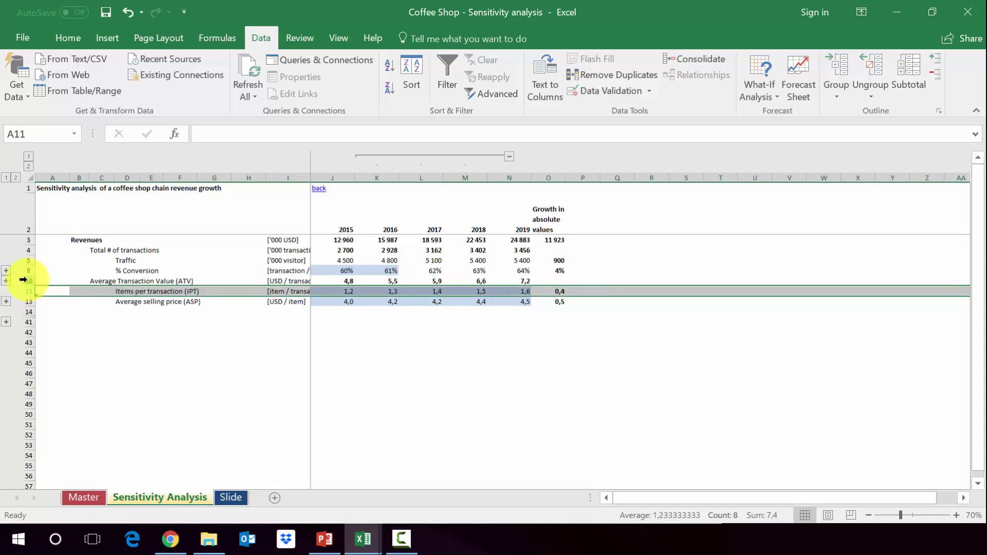
pyautogui.click(23, 280)
pyautogui.click(25, 293)
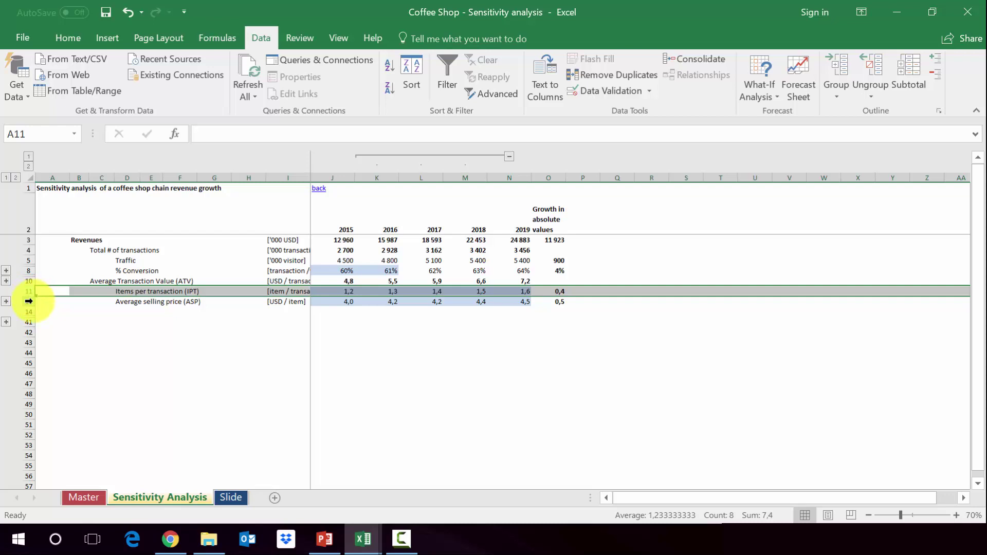
pyautogui.click(28, 301)
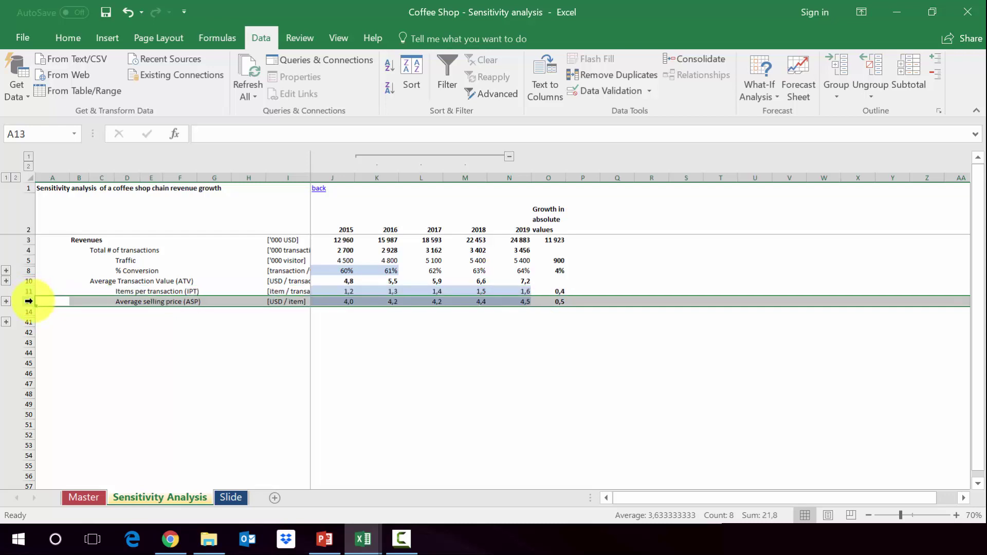
pyautogui.click(324, 279)
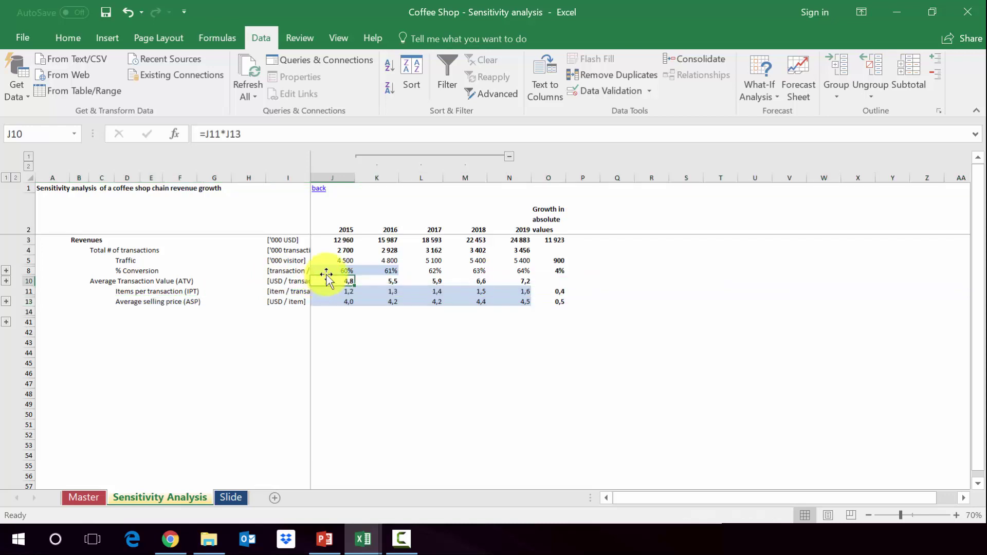
pyautogui.click(320, 240)
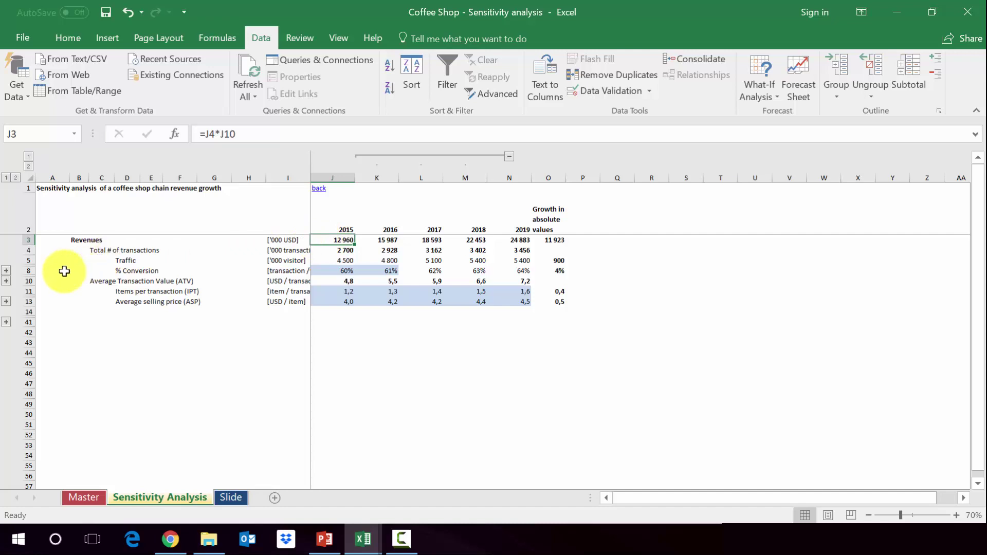
# Expand the hidden conversion increase row 9 and check its 2016–2017 +1.0% values
pyautogui.click(7, 281)
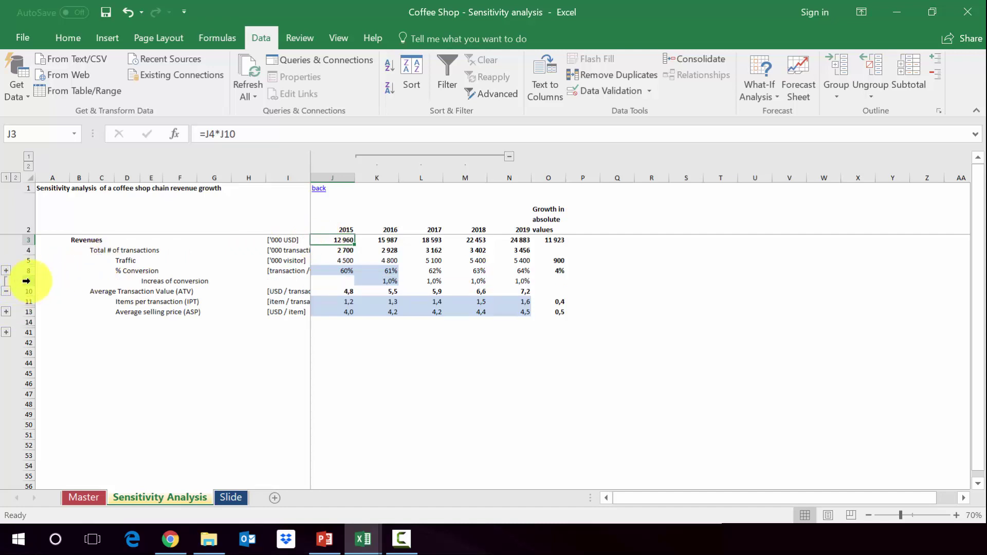
pyautogui.click(25, 280)
pyautogui.click(376, 282)
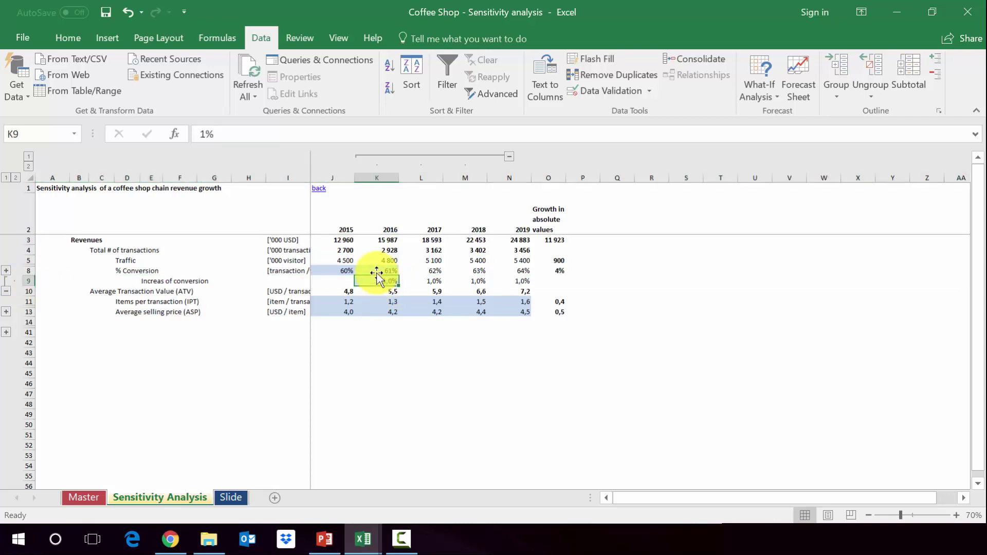
pyautogui.click(416, 270)
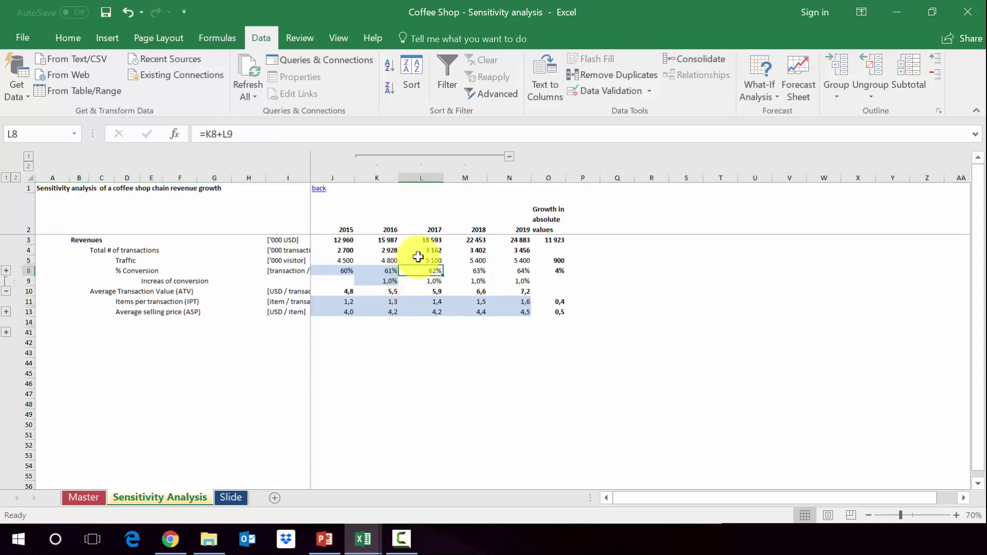
pyautogui.click(420, 177)
pyautogui.click(417, 270)
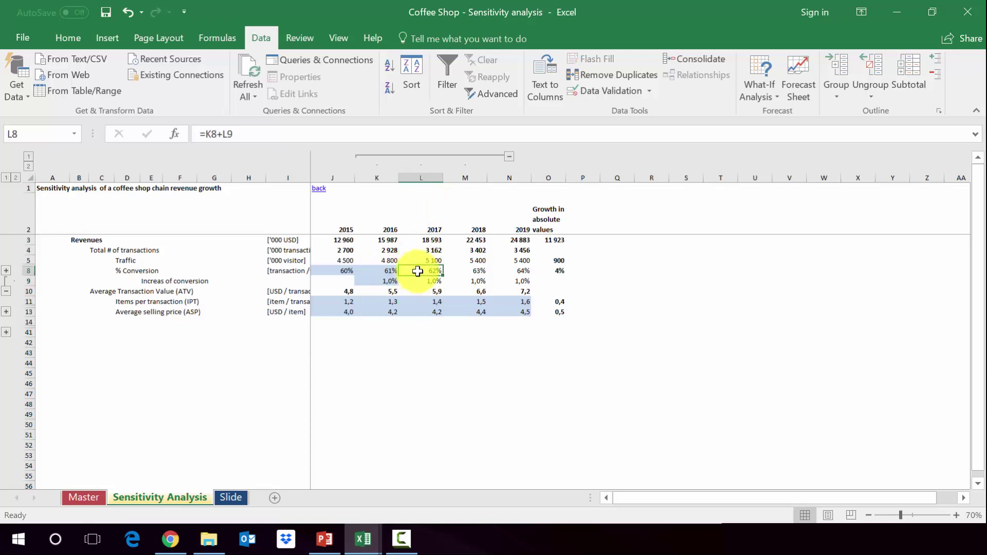
# Check the 2018–2019 conversion formulas, then expand the hidden IPT Increase row 12
pyautogui.click(469, 271)
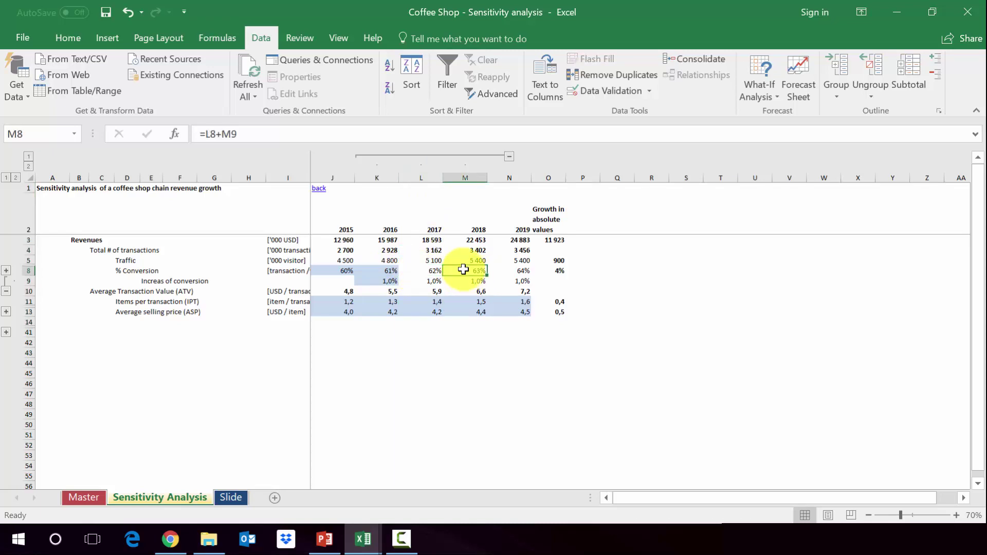
pyautogui.click(467, 177)
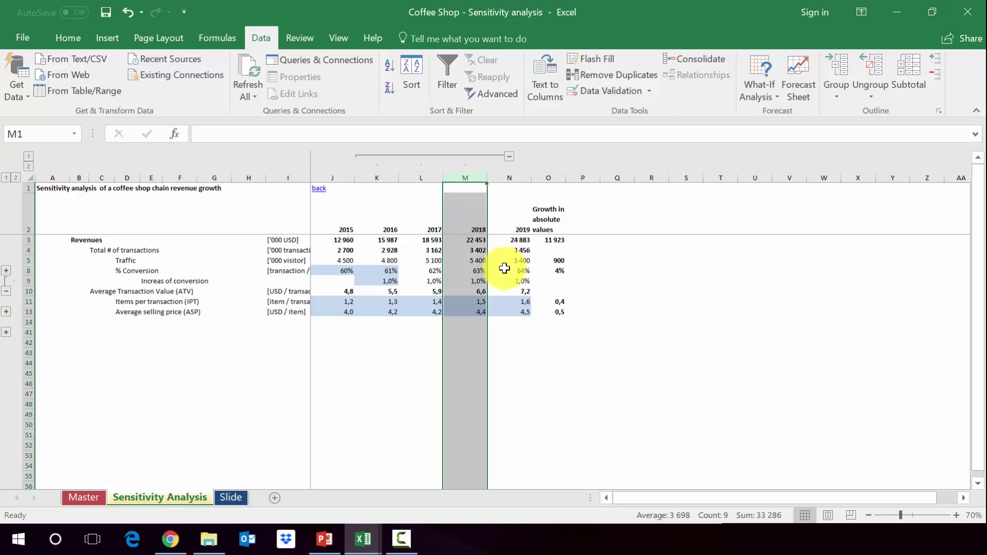
pyautogui.click(504, 268)
pyautogui.click(498, 182)
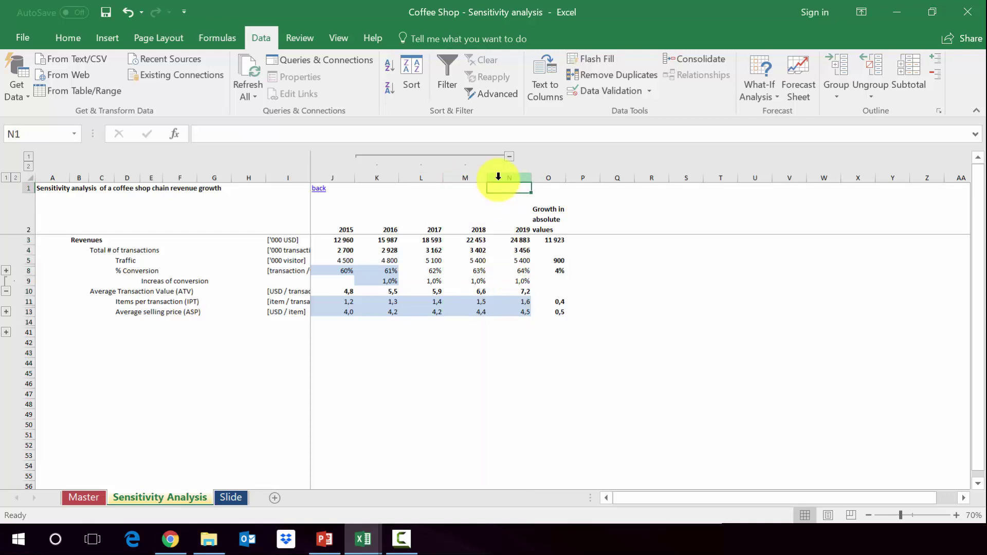
pyautogui.click(497, 176)
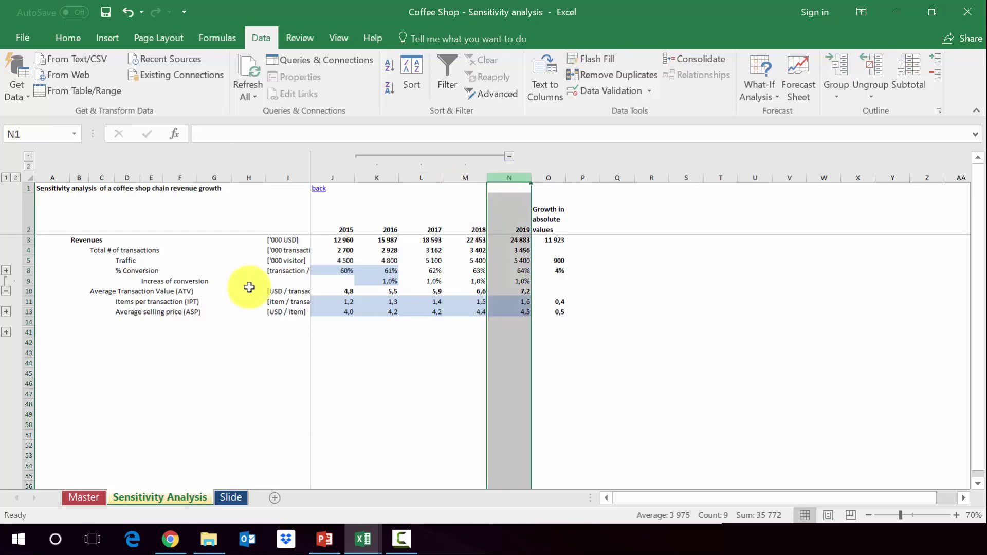
pyautogui.click(7, 312)
# Review the 2016–2018 IPT increase formulas and the conversion increase row
pyautogui.click(27, 311)
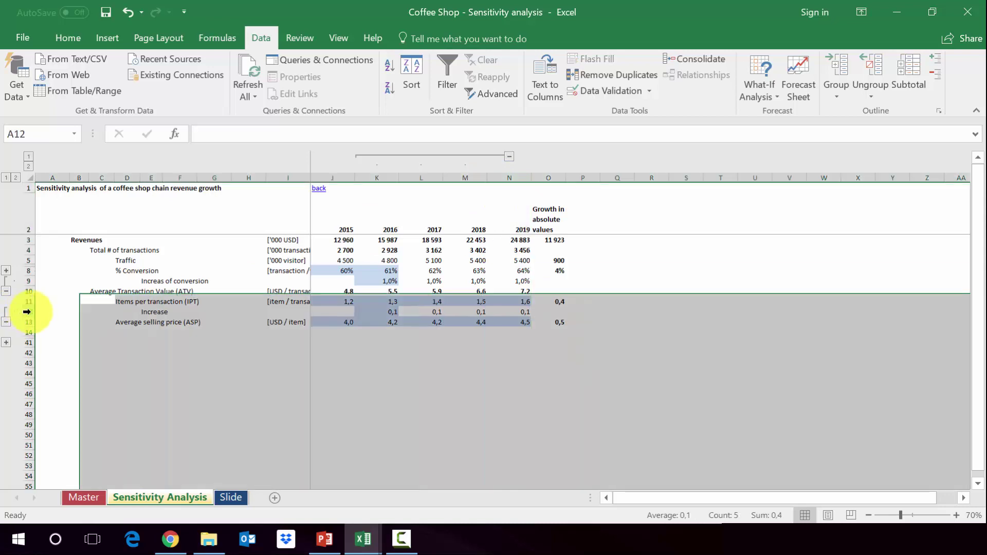
pyautogui.click(381, 313)
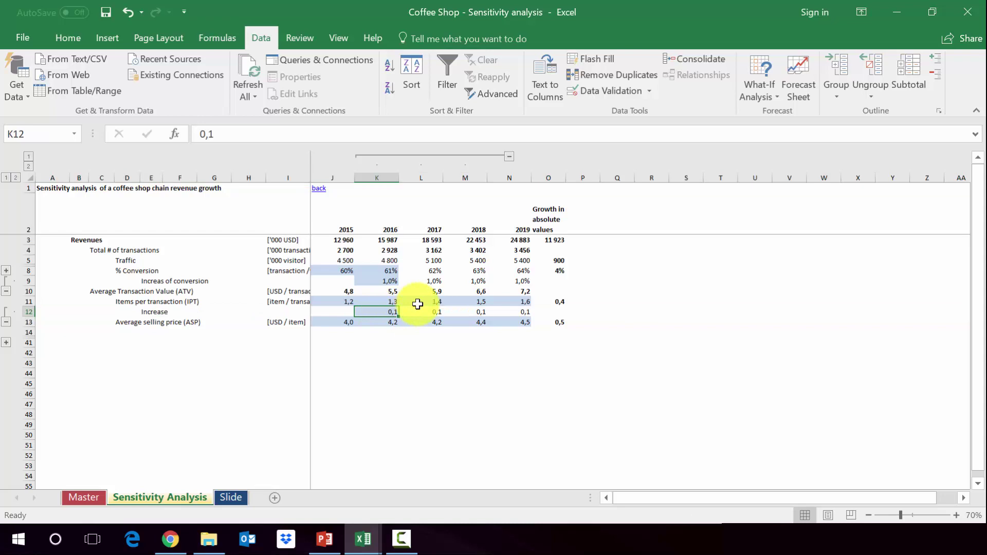
pyautogui.click(376, 301)
pyautogui.click(434, 299)
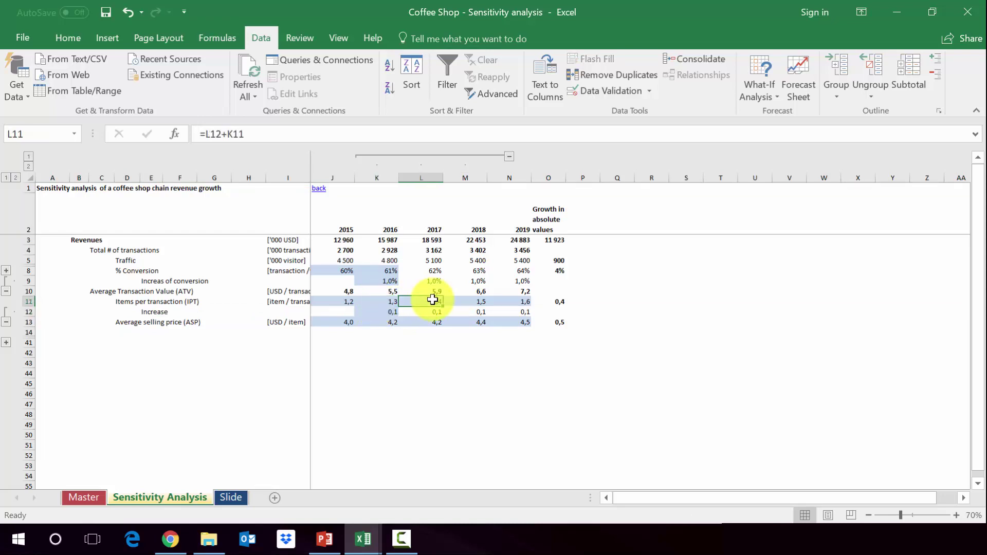
pyautogui.click(472, 299)
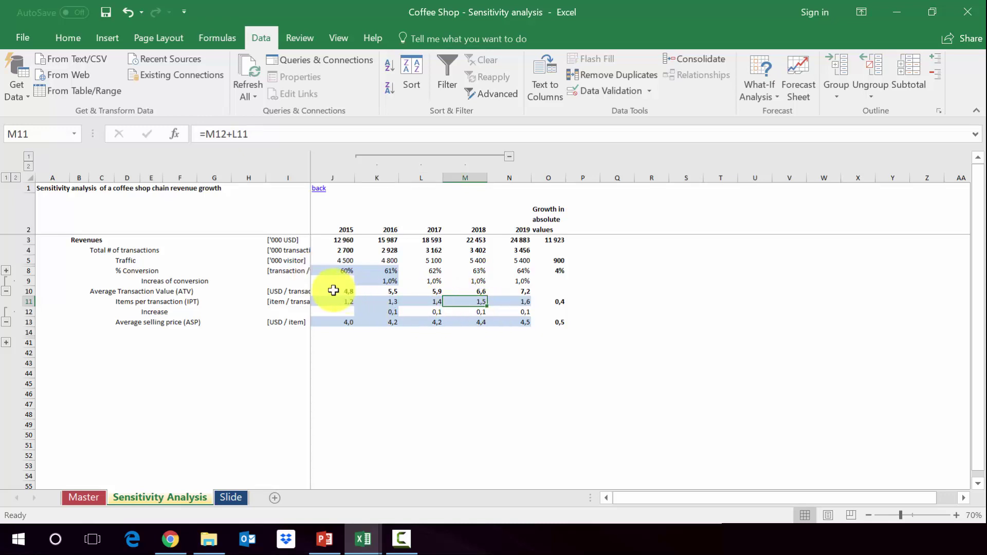
pyautogui.click(29, 280)
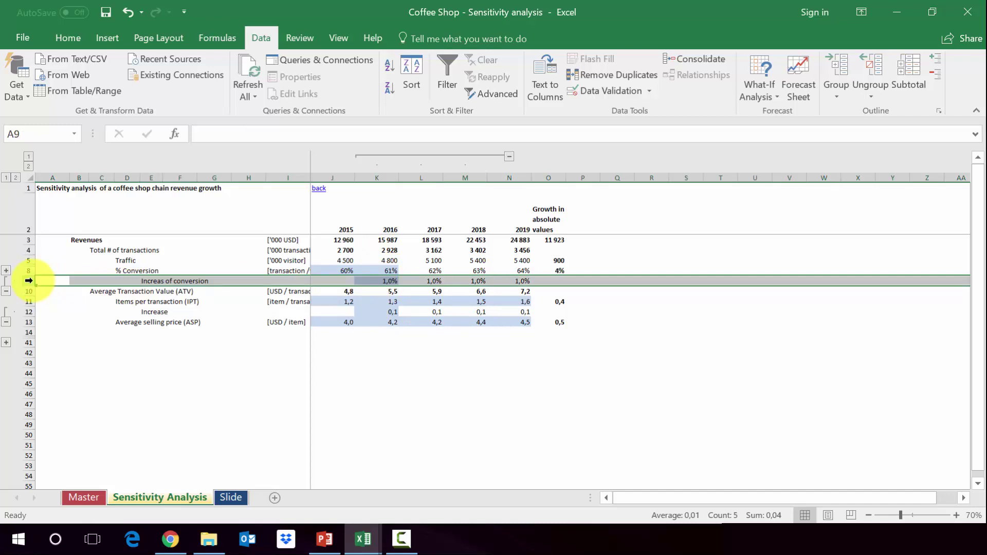
pyautogui.click(29, 312)
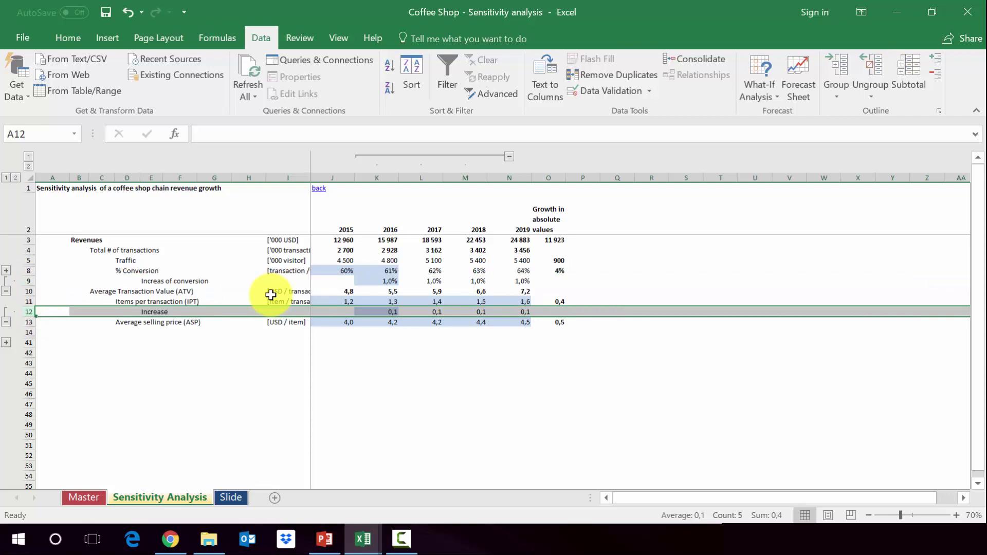
pyautogui.click(378, 283)
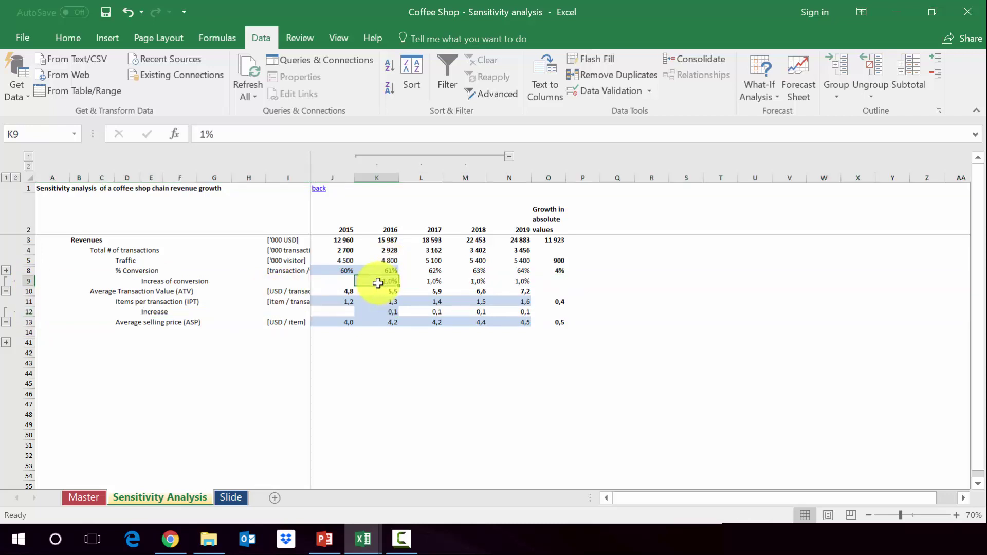
# Confirm O3 as =N3-J3 (11 923), then check the 1% in K9 and 0,1 in K12
pyautogui.click(538, 241)
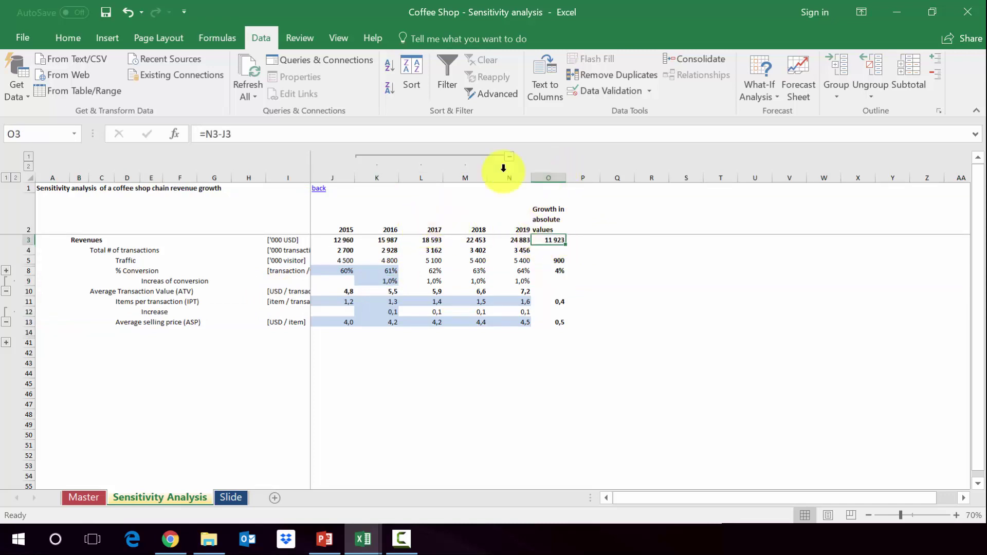
pyautogui.doubleClick(538, 241)
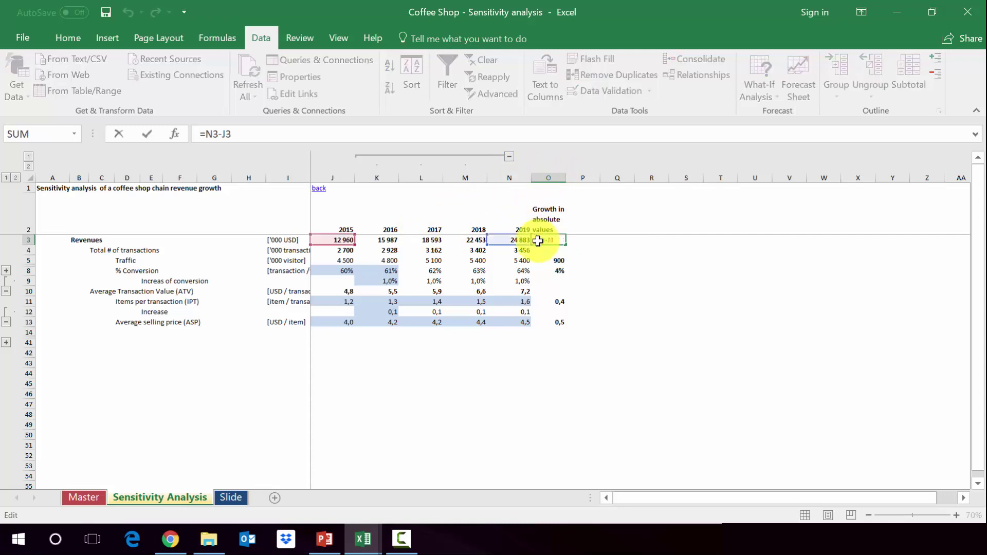
pyautogui.press('Return')
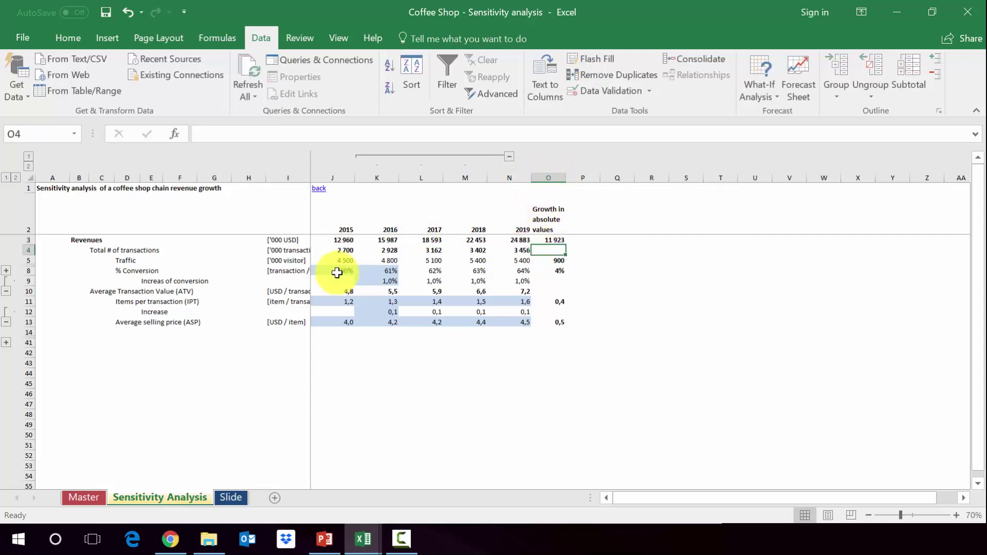
pyautogui.click(29, 280)
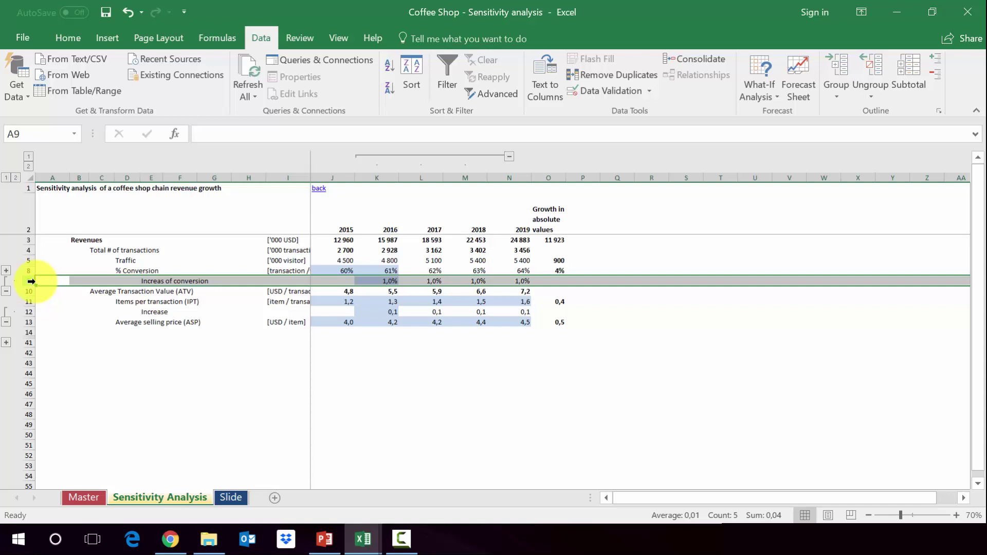
pyautogui.click(377, 283)
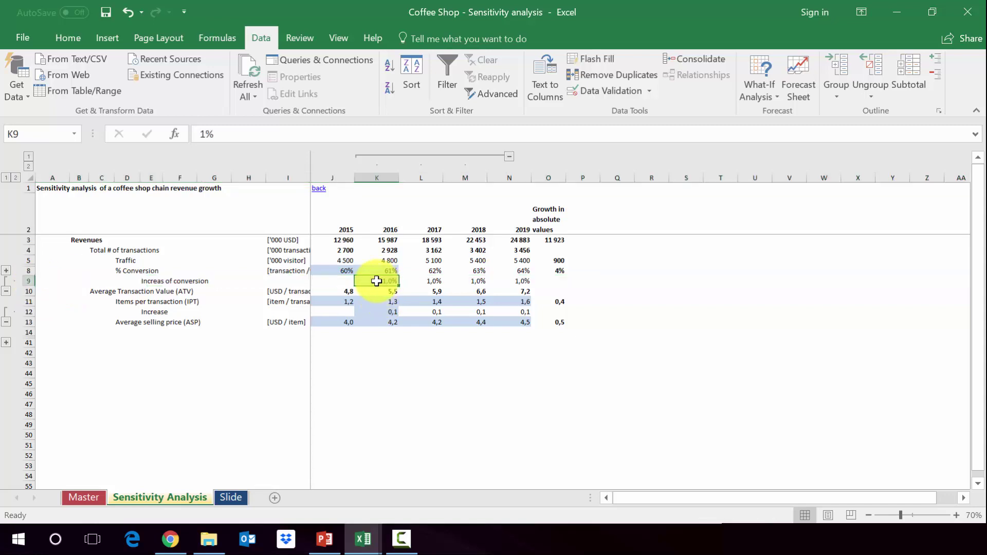
pyautogui.click(373, 313)
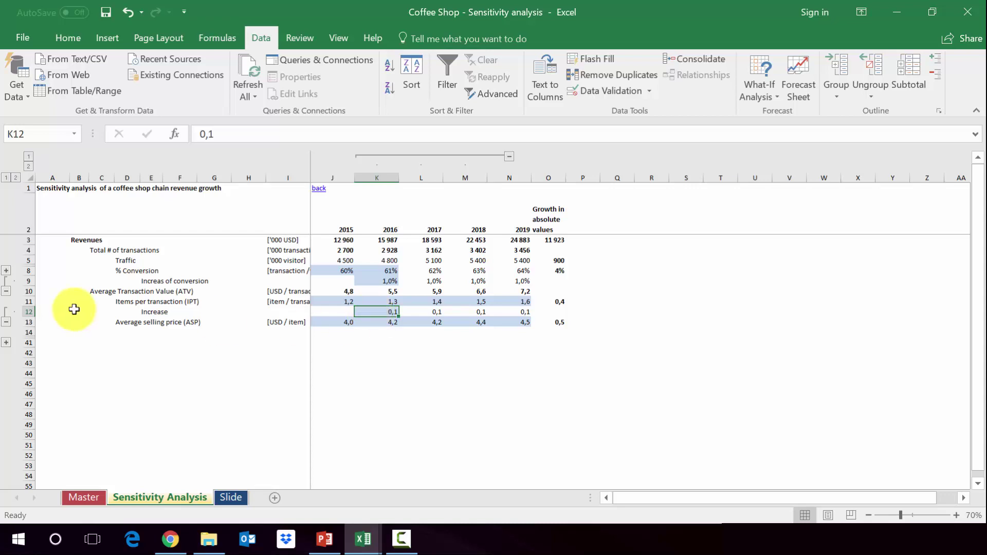
# Expand rows 15–40 and check the IPT increases 0,03–0,17 in C19:C33
pyautogui.click(6, 343)
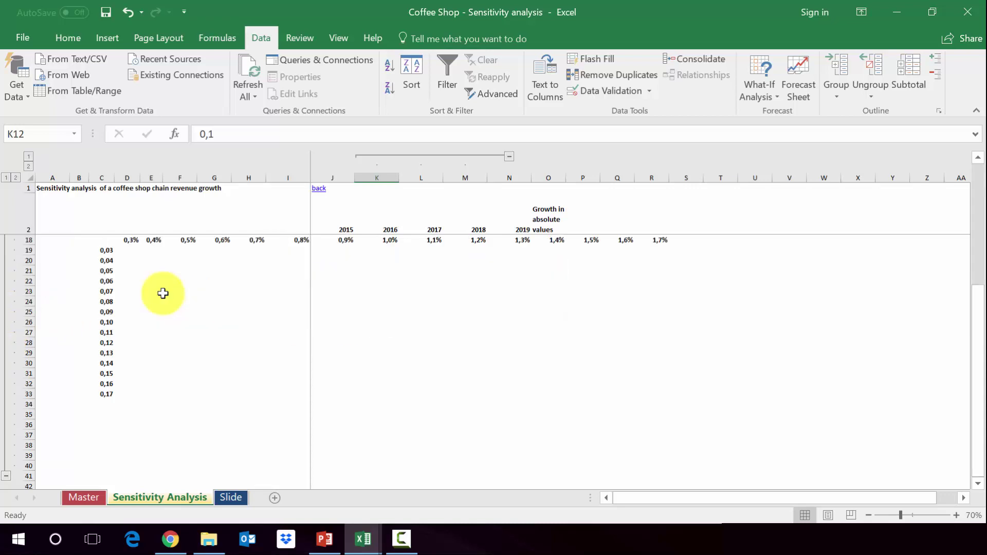
pyautogui.click(160, 291)
pyautogui.scroll(2, 160, 291)
pyautogui.click(101, 301)
pyautogui.hotkey('ctrl', 'shift', 'Down')
pyautogui.click(102, 170)
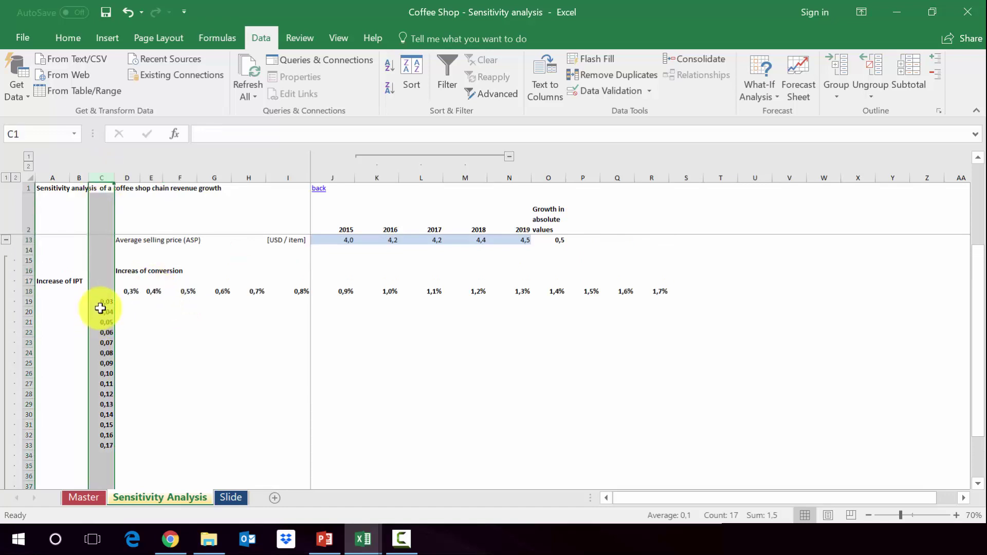
pyautogui.click(100, 373)
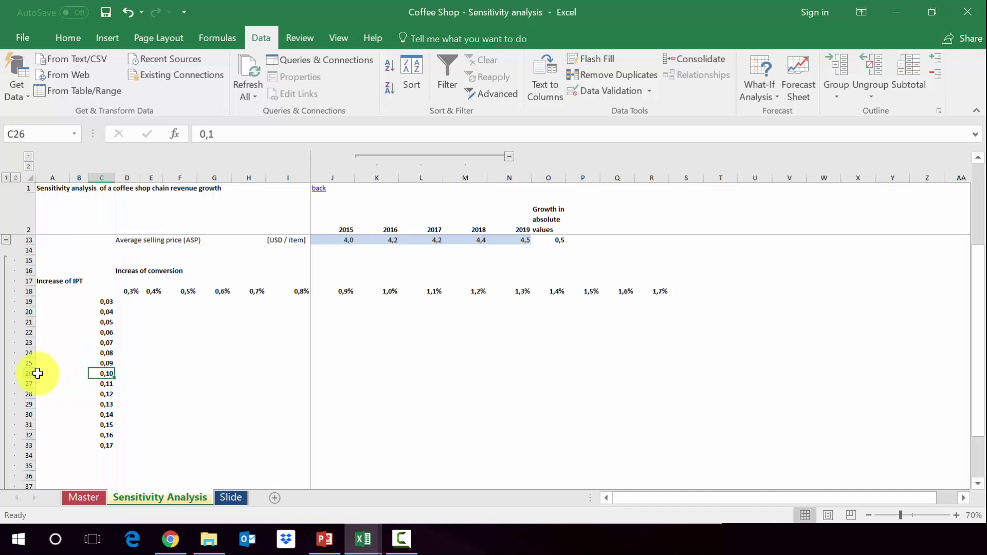
pyautogui.click(29, 373)
pyautogui.click(103, 364)
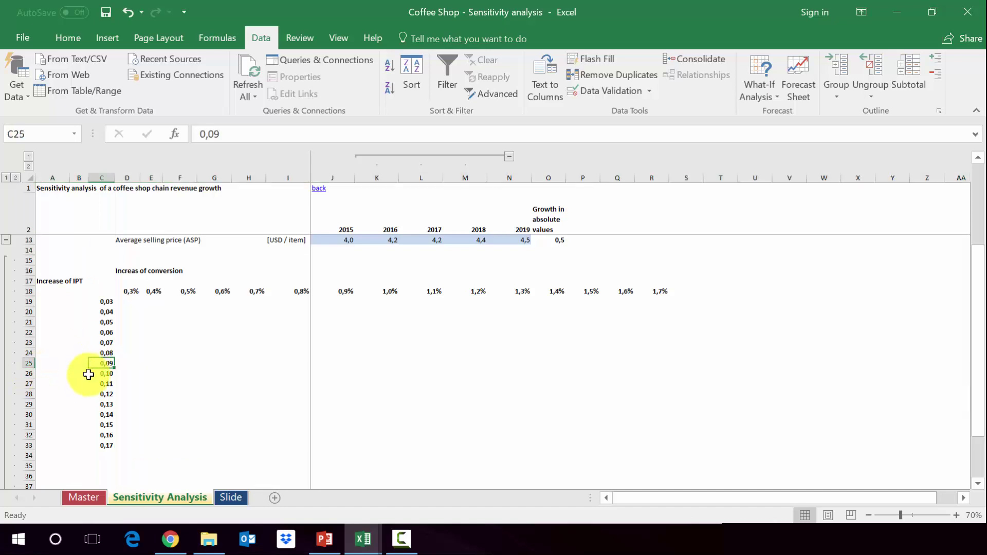
pyautogui.click(85, 383)
pyautogui.click(96, 376)
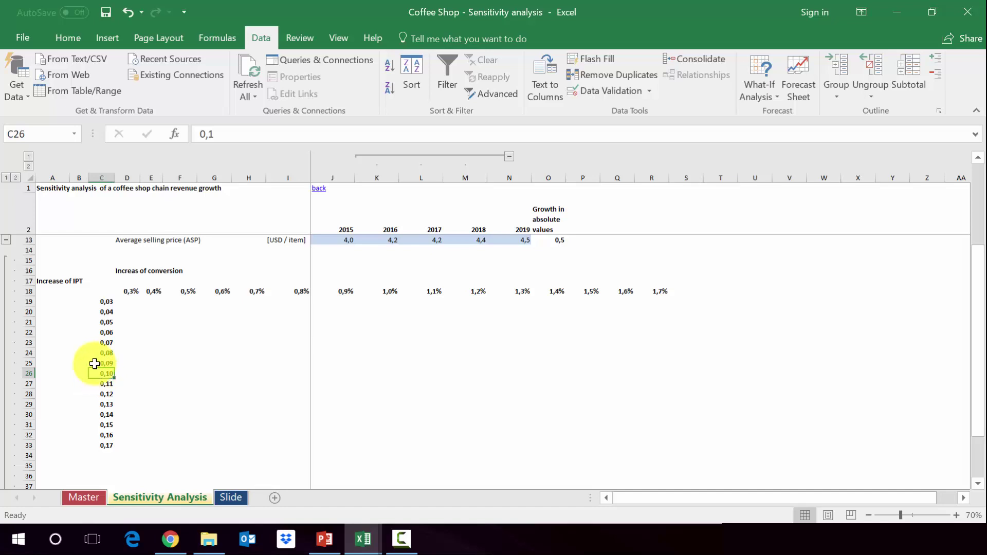
pyautogui.click(93, 363)
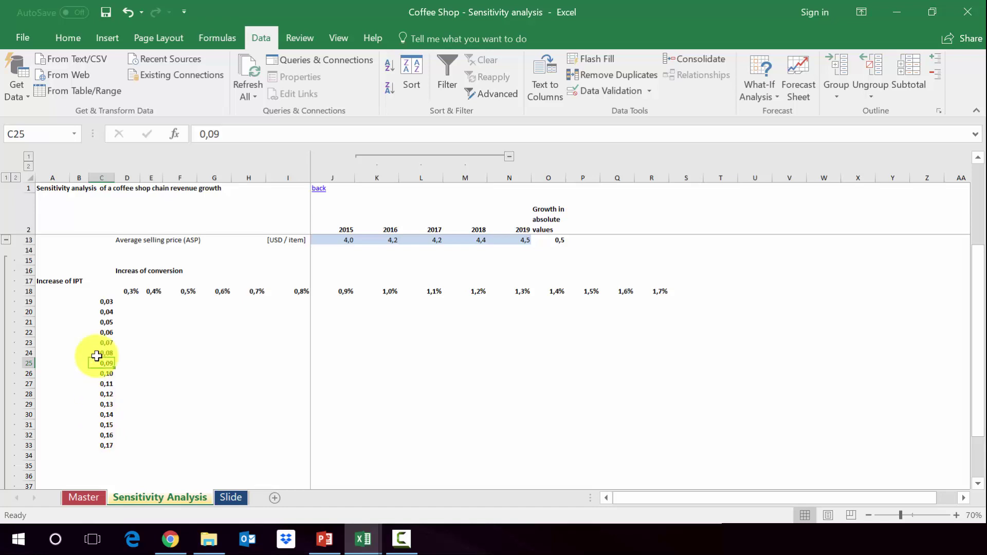
# Check the conversion increases 0,3%–1,7% across D18:R18 in 0,1% steps, ending on C18
pyautogui.click(378, 290)
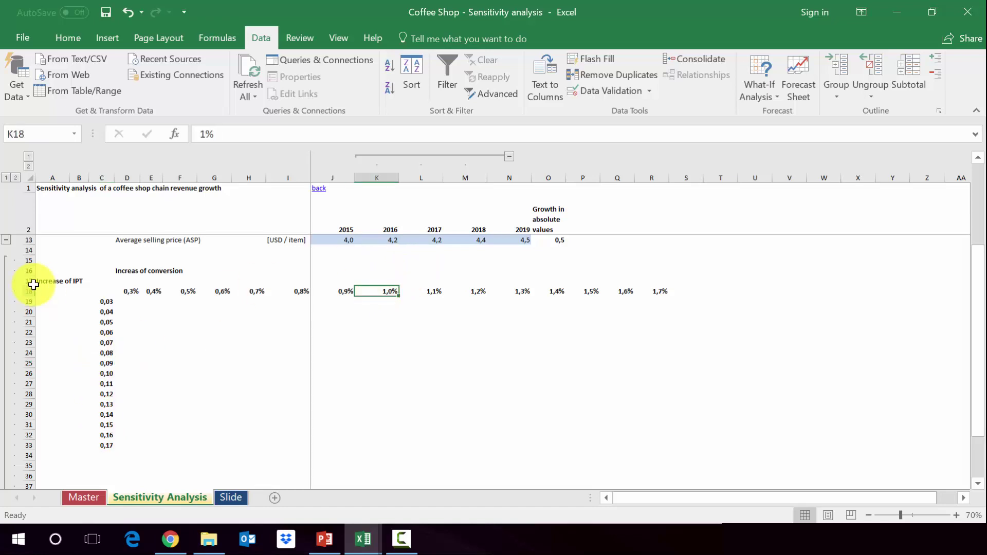
pyautogui.click(25, 291)
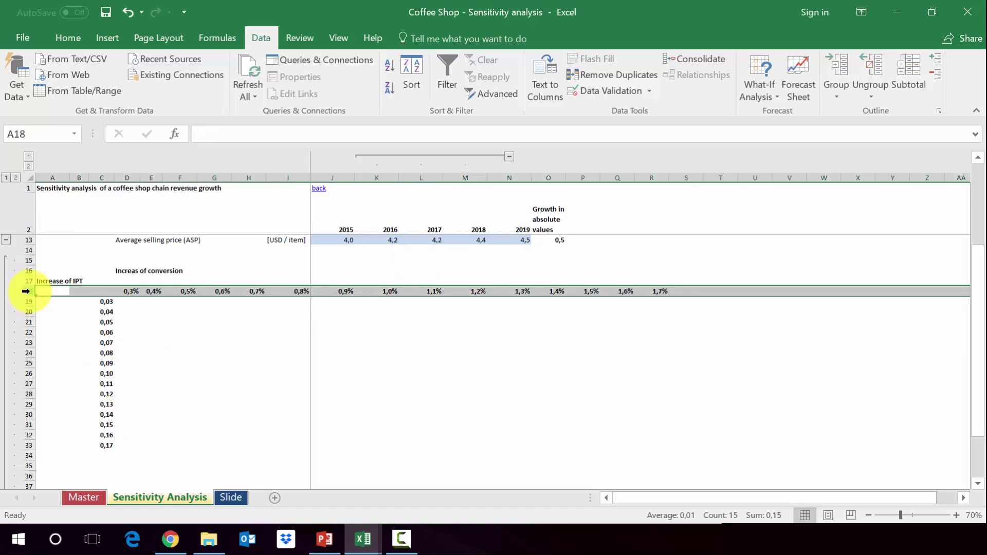
pyautogui.click(371, 291)
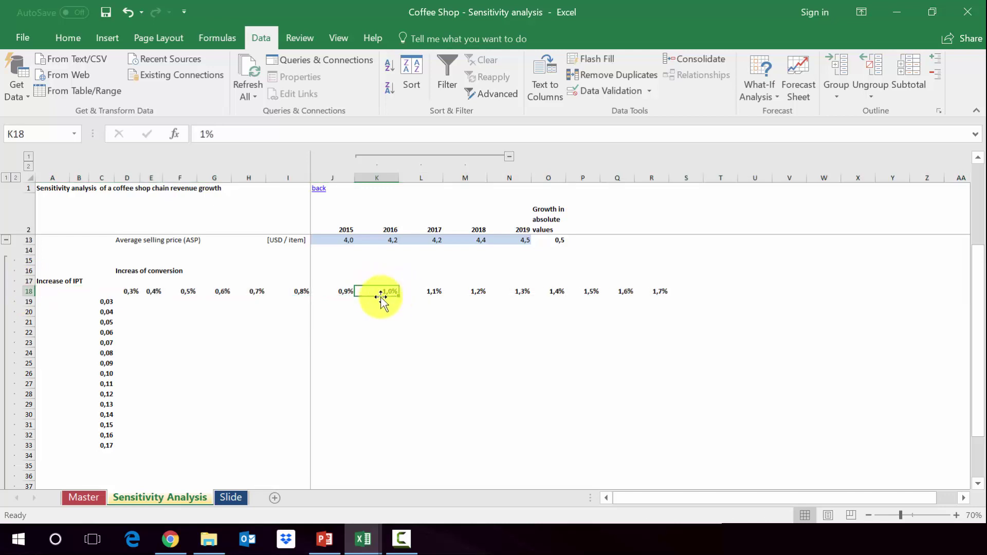
pyautogui.click(330, 291)
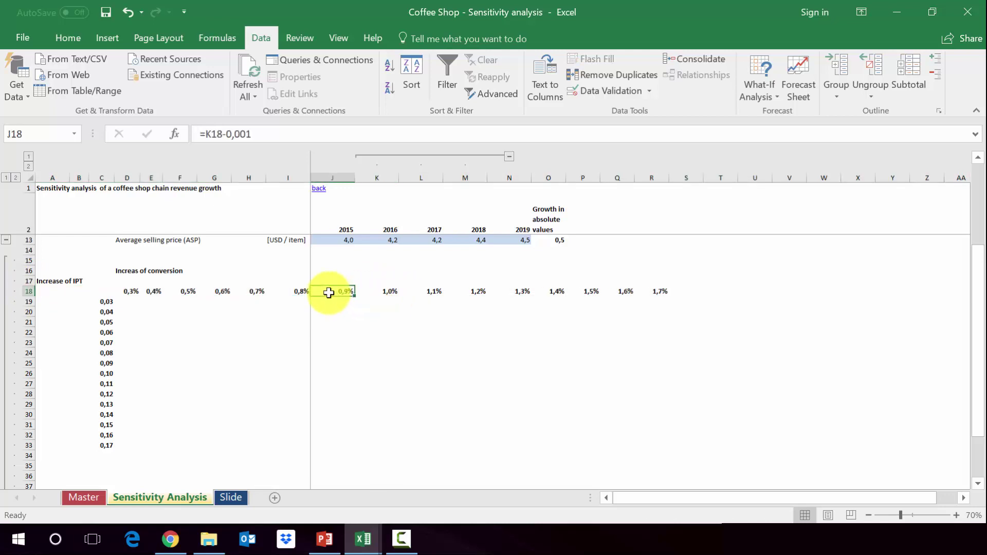
pyautogui.click(427, 295)
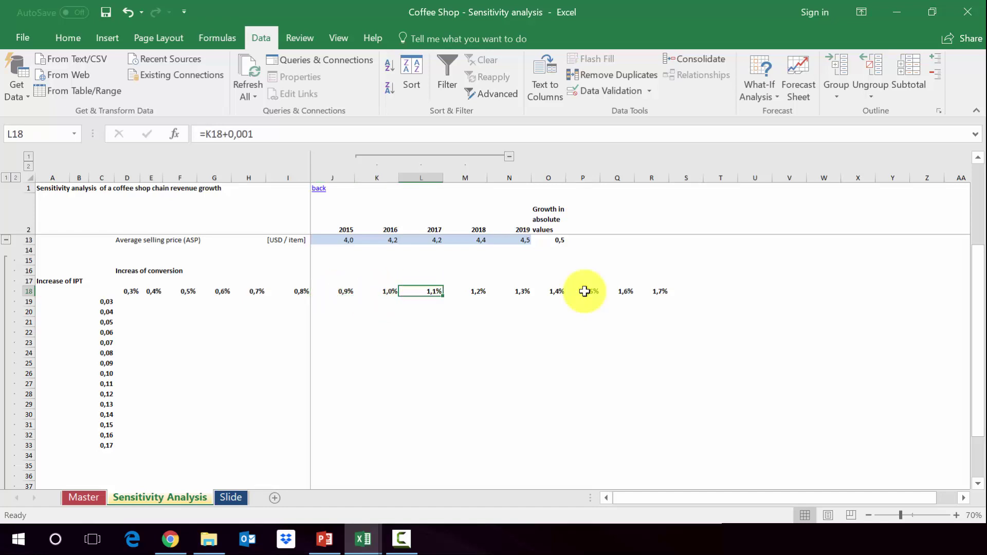
pyautogui.click(653, 295)
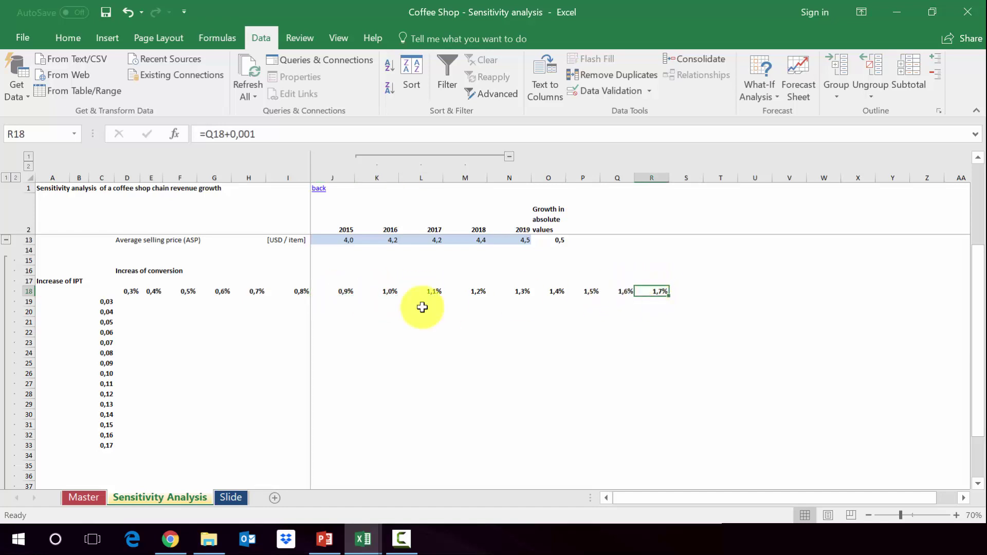
pyautogui.click(120, 291)
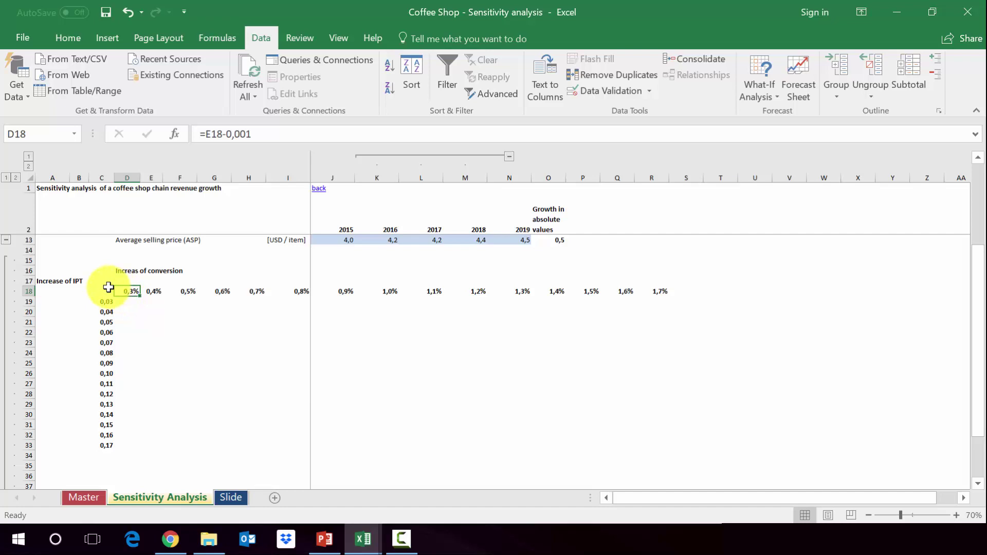
pyautogui.click(105, 291)
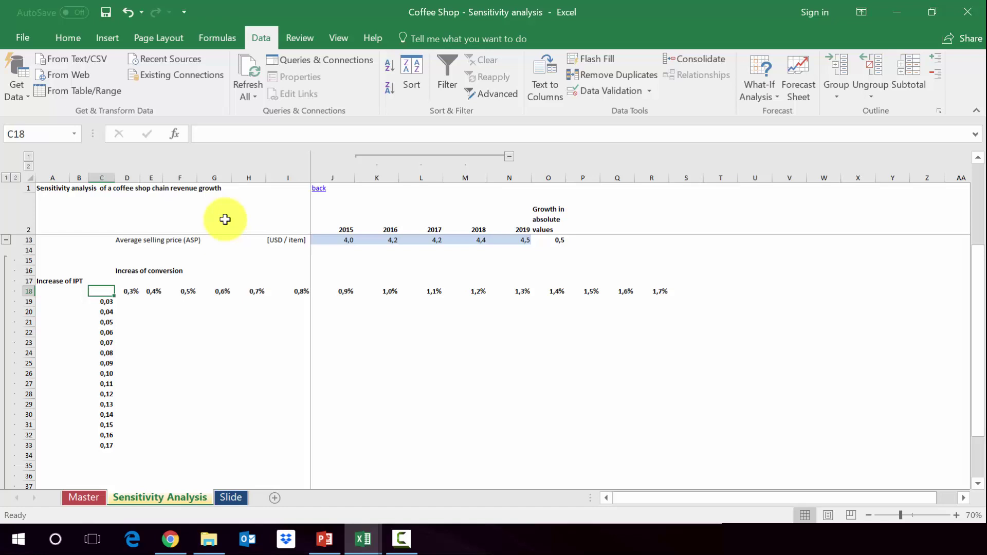
# Set C18 to =O3 (showing 11 923) and select the grid C18:R33
pyautogui.write('=')
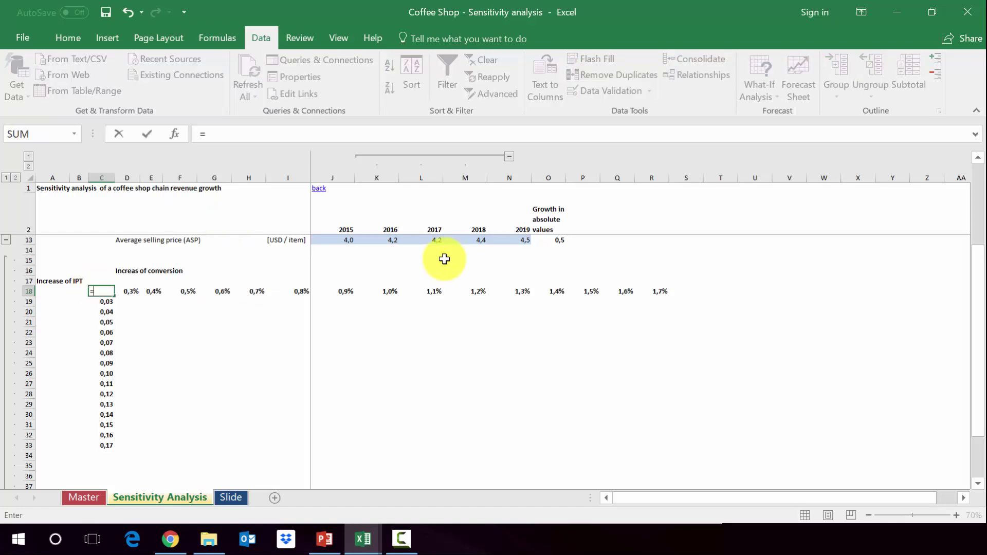
pyautogui.scroll(3, 457, 259)
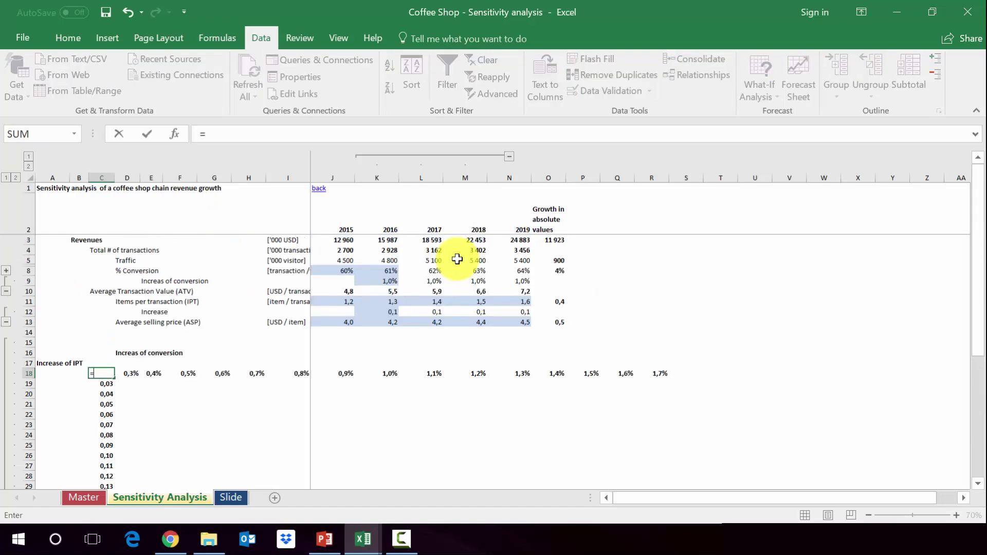
pyautogui.click(558, 241)
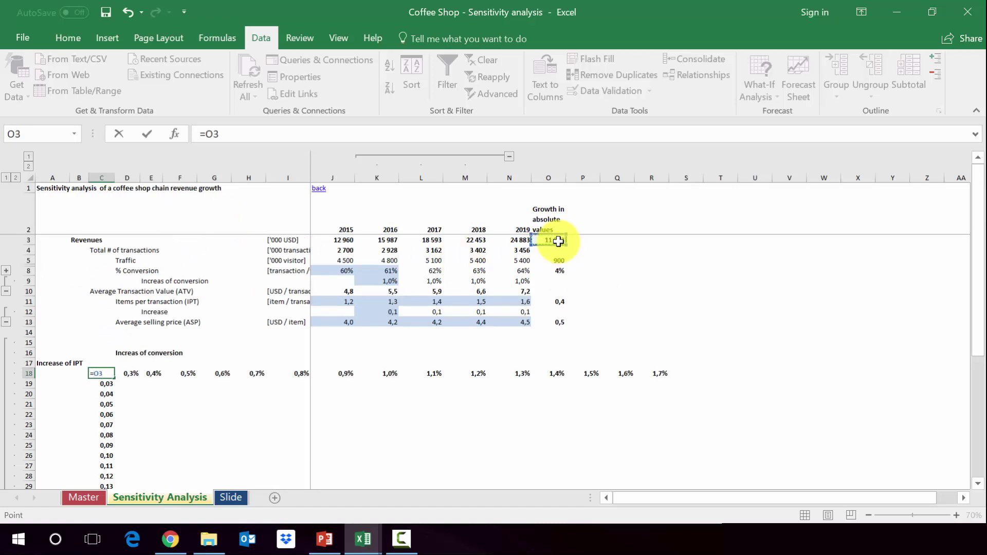
pyautogui.press('Return')
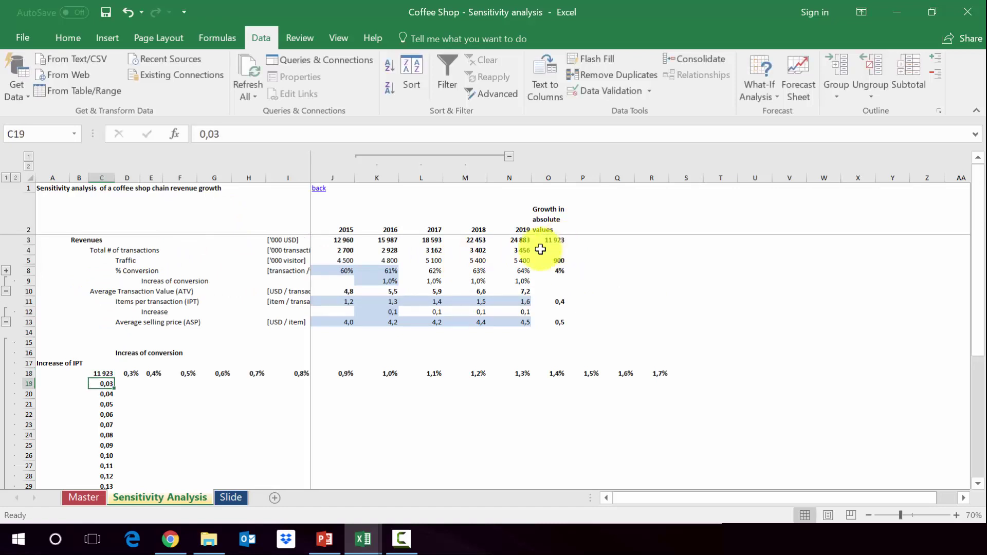
pyautogui.click(102, 372)
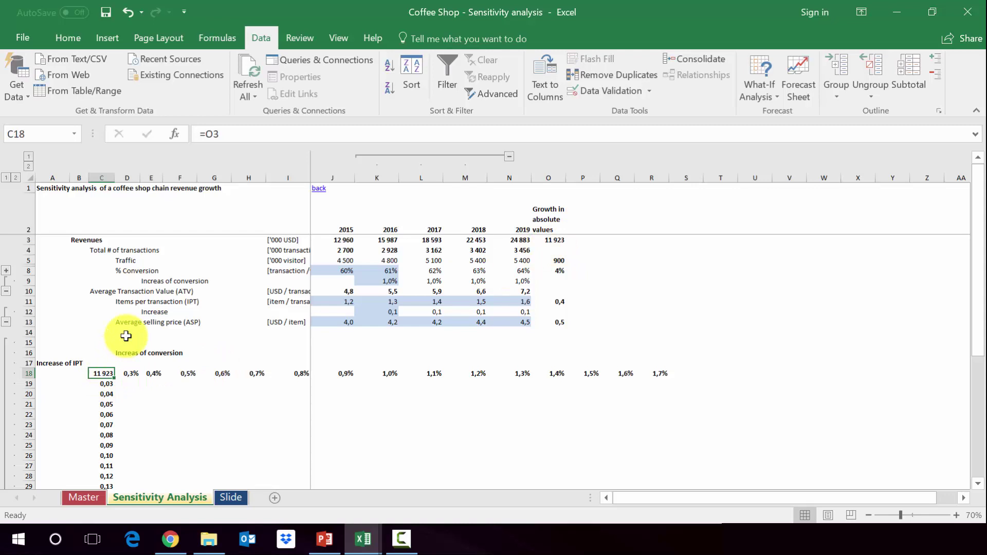
pyautogui.hotkey('ctrl', 'shift', 'Right')
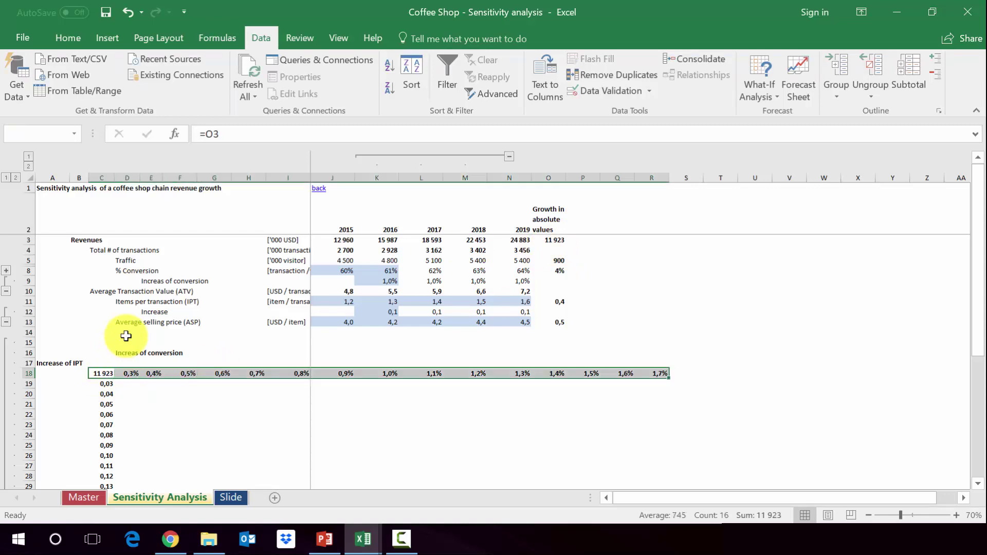
pyautogui.hotkey('ctrl', 'shift', 'Down')
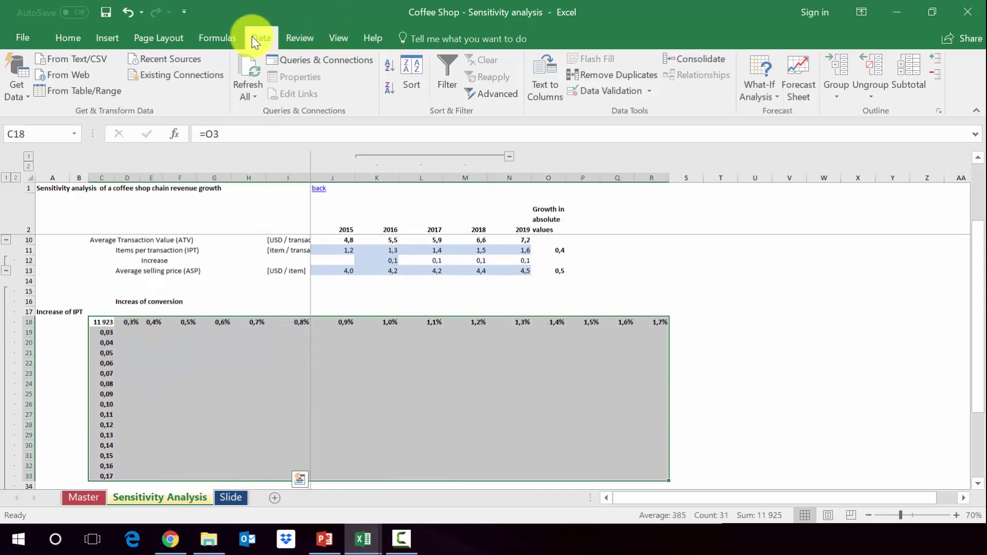
# Create a What-If data table on C18:R33 with row input K9 and column input K12
pyautogui.click(768, 106)
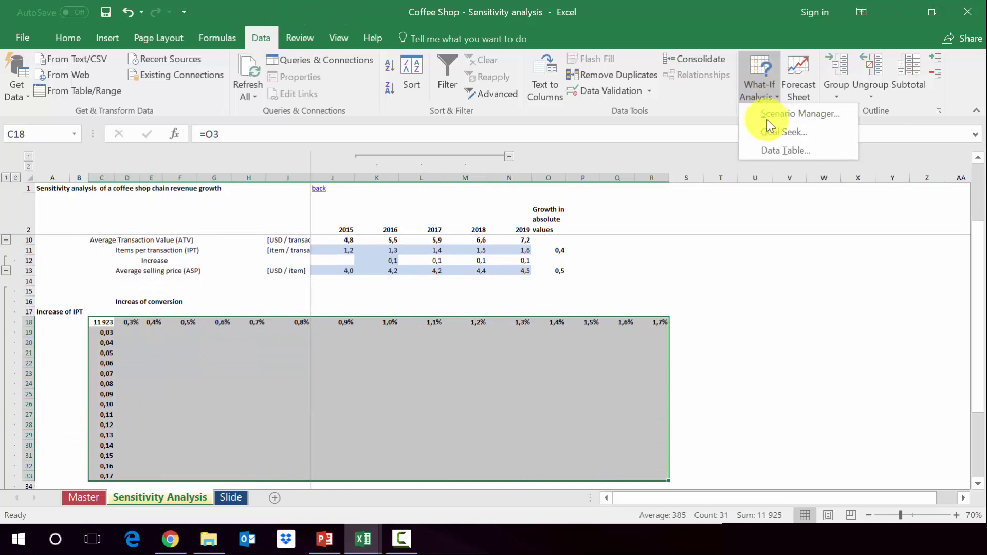
pyautogui.click(764, 150)
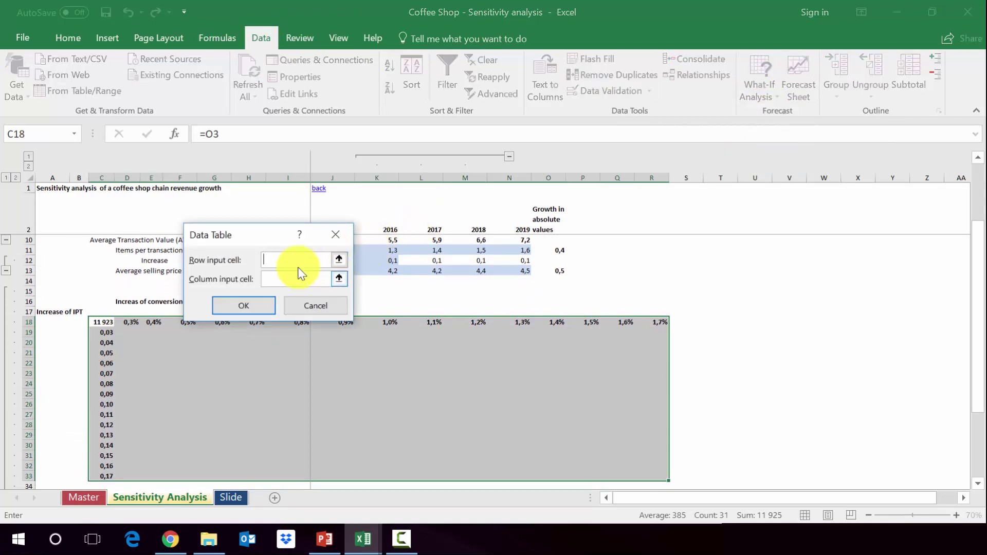
pyautogui.click(321, 258)
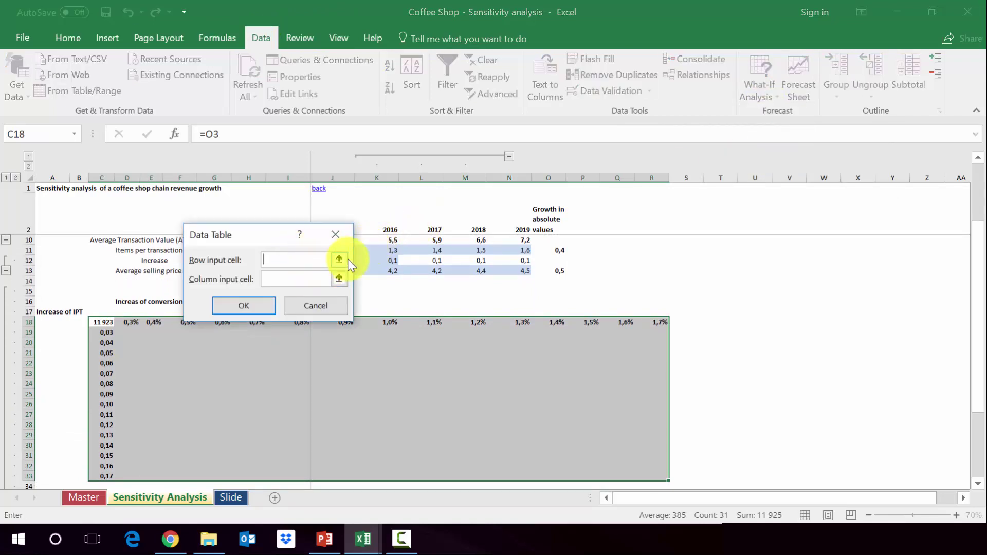
pyautogui.click(339, 259)
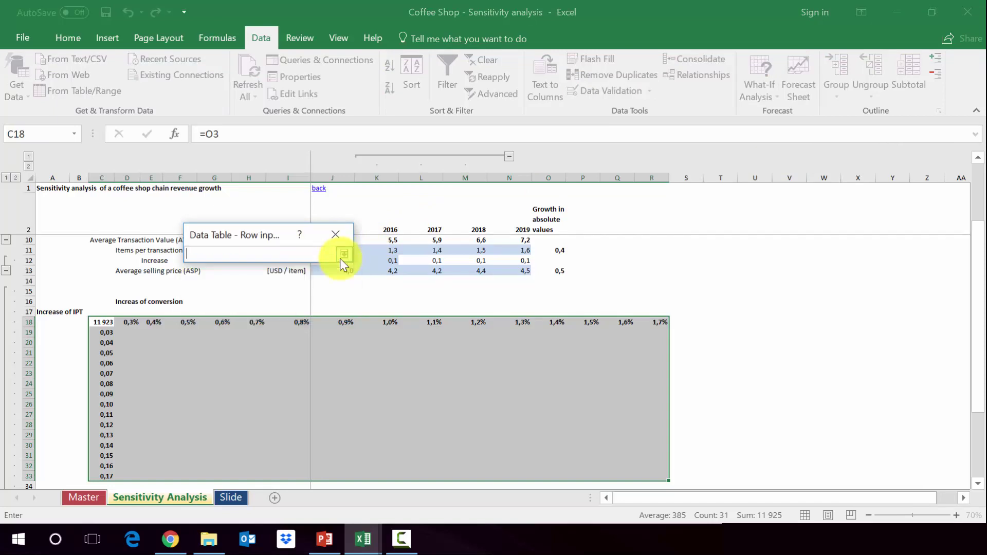
pyautogui.click(387, 261)
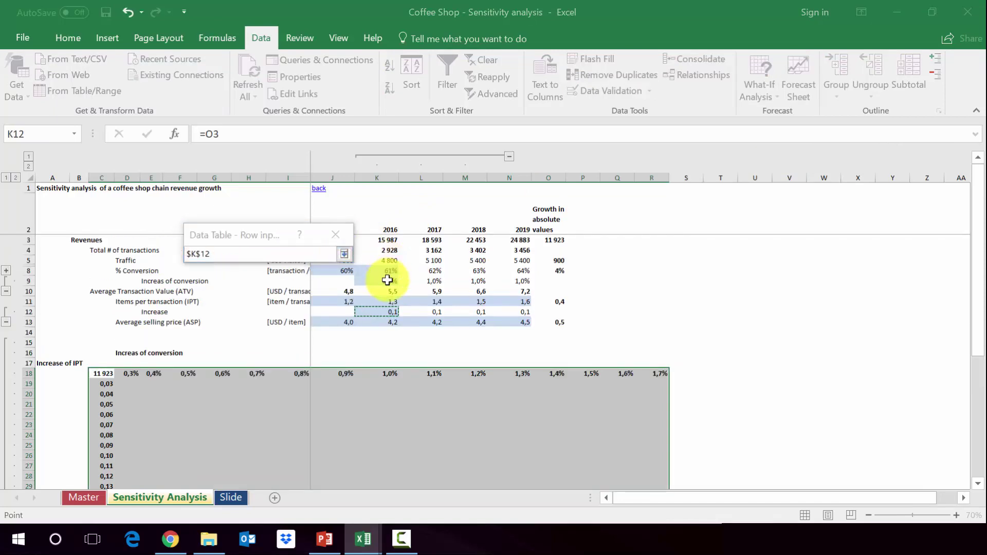
pyautogui.click(388, 280)
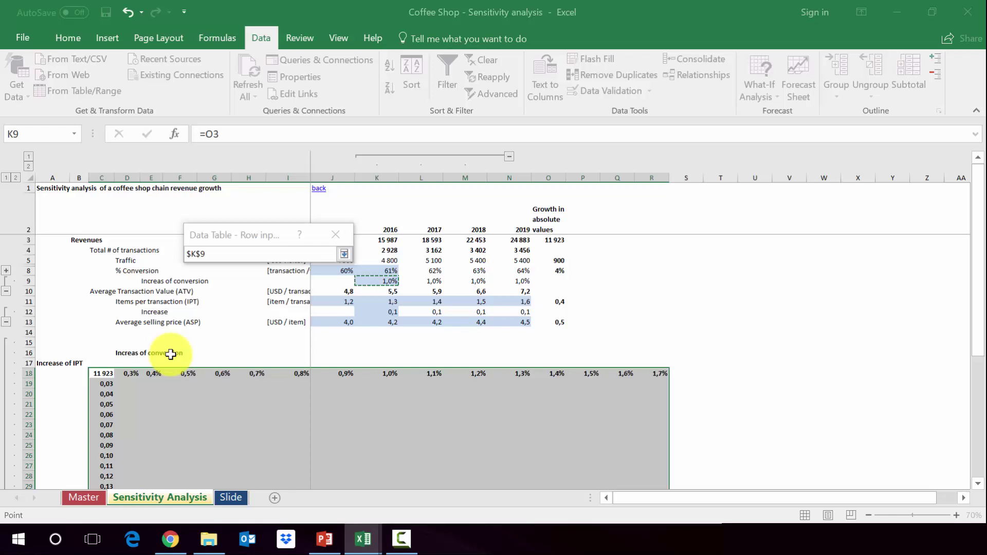
pyautogui.click(342, 253)
pyautogui.click(339, 278)
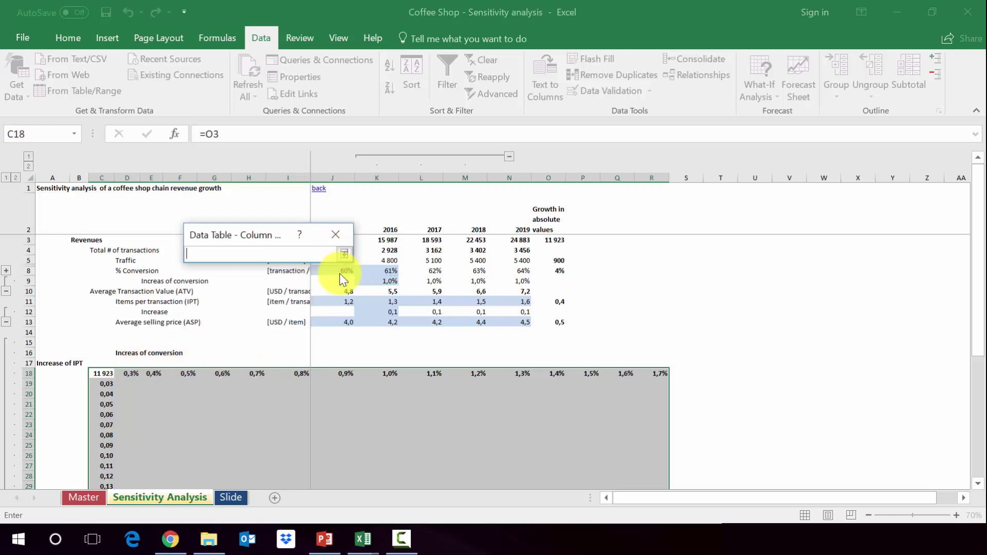
pyautogui.click(378, 311)
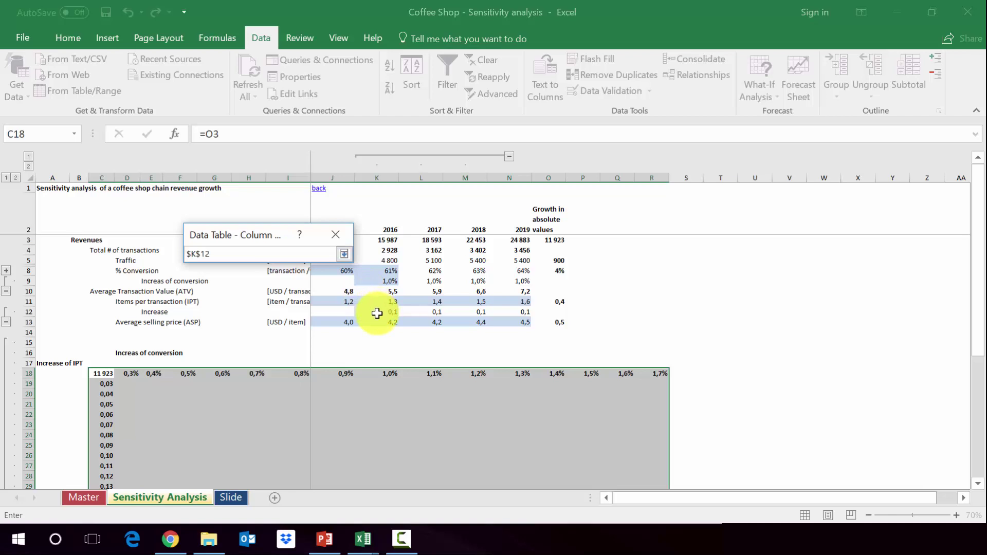
pyautogui.click(344, 254)
pyautogui.click(257, 300)
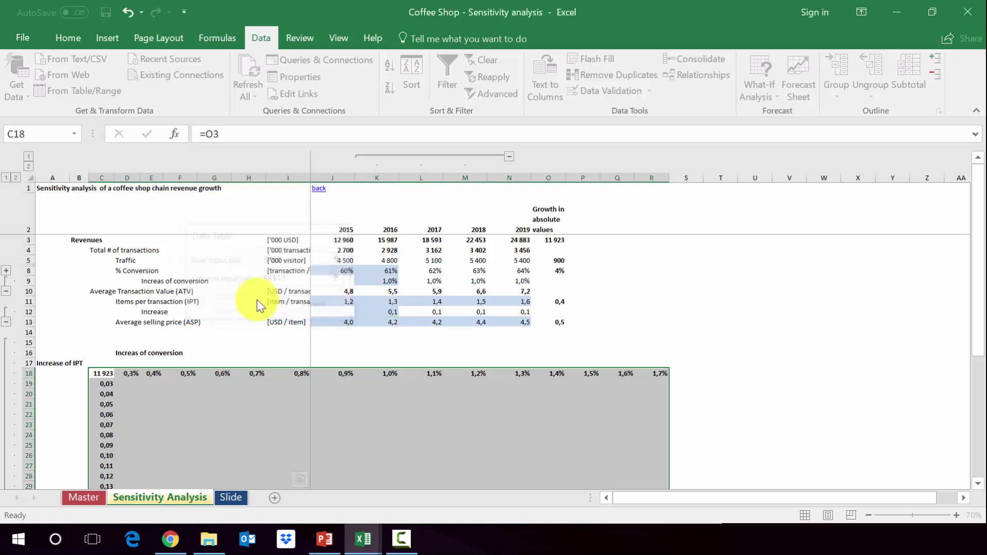
pyautogui.scroll(-3, 256, 300)
pyautogui.click(244, 364)
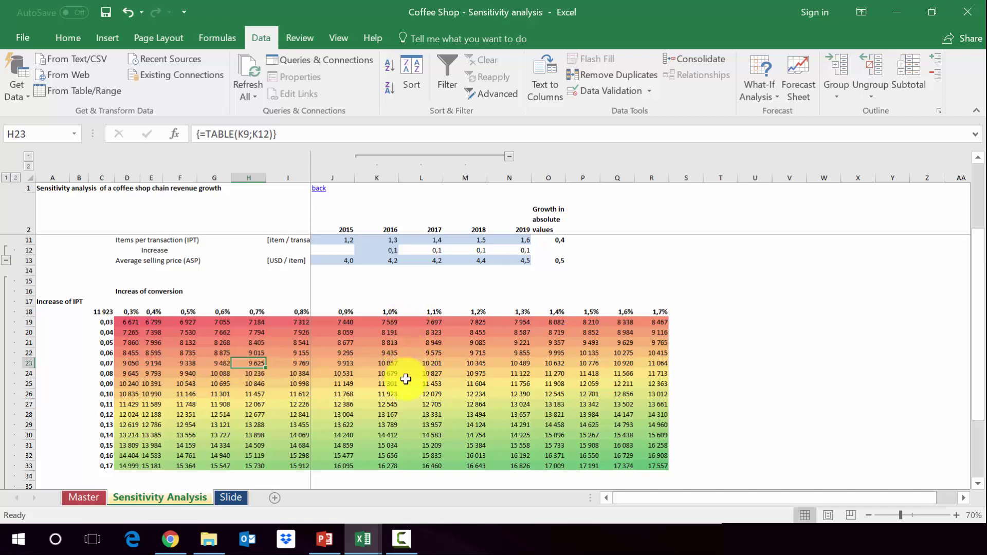
pyautogui.click(386, 393)
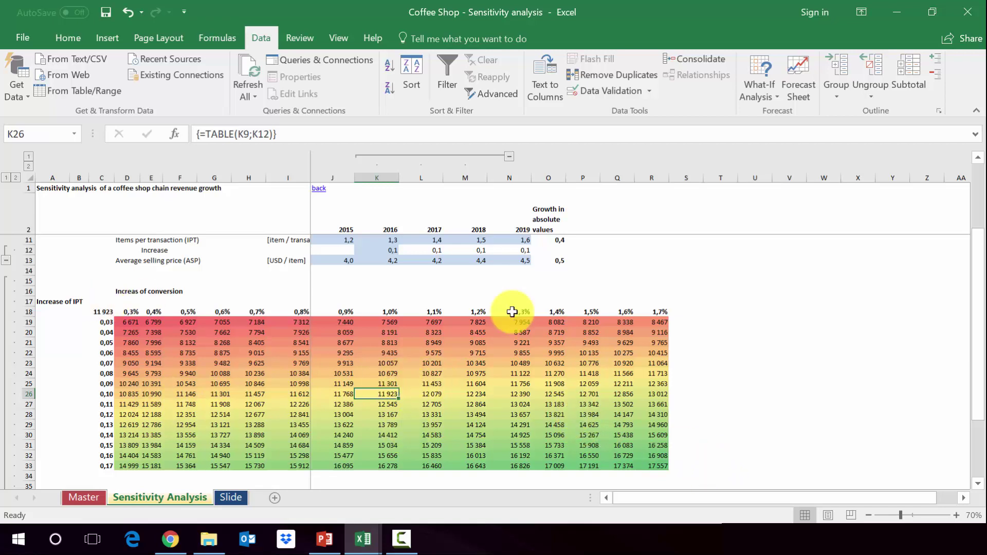
pyautogui.click(538, 416)
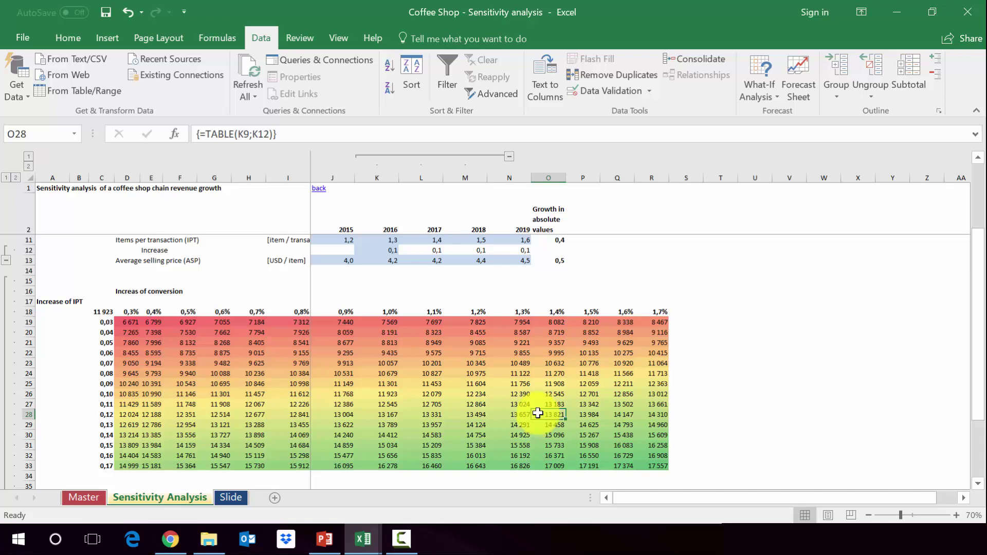
pyautogui.click(546, 177)
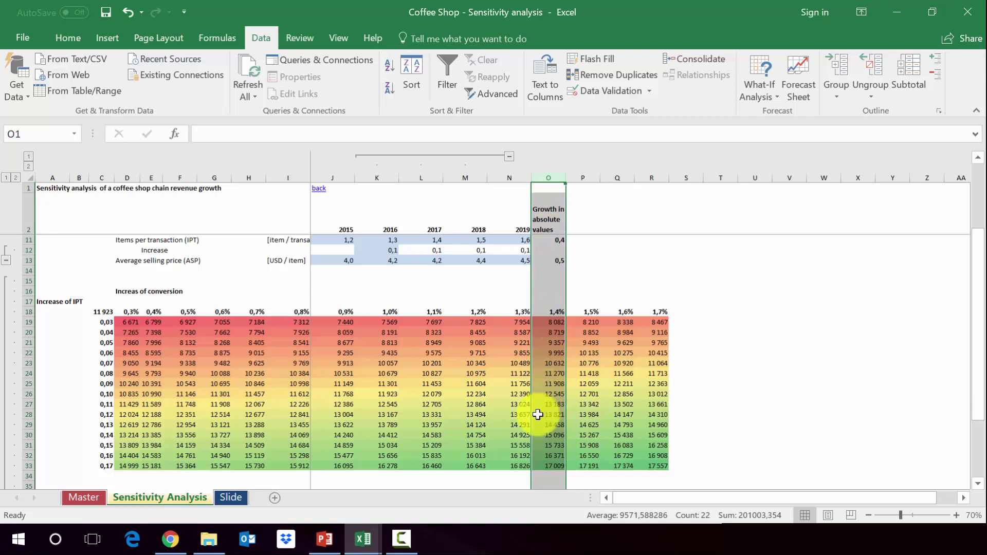
pyautogui.click(513, 413)
pyautogui.click(20, 413)
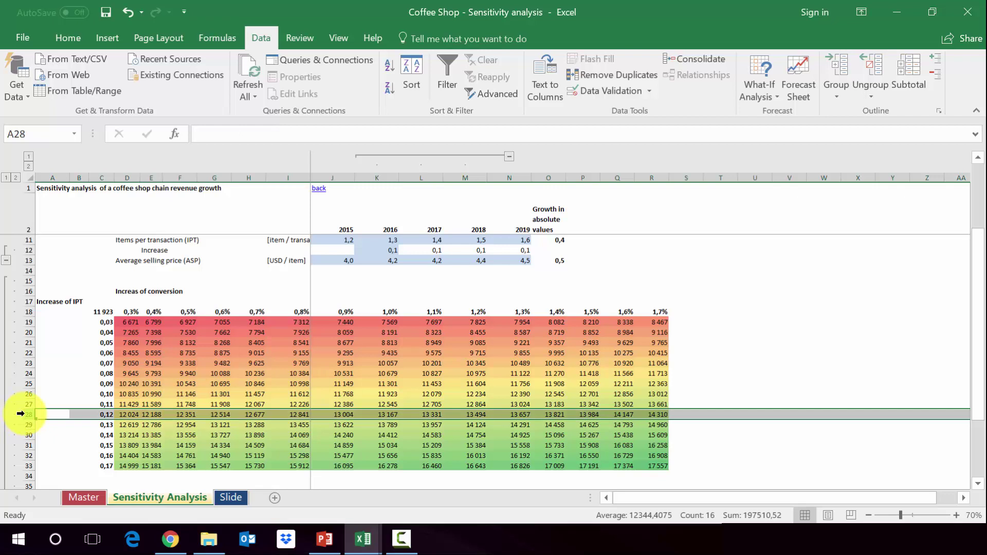
pyautogui.click(544, 414)
pyautogui.click(644, 467)
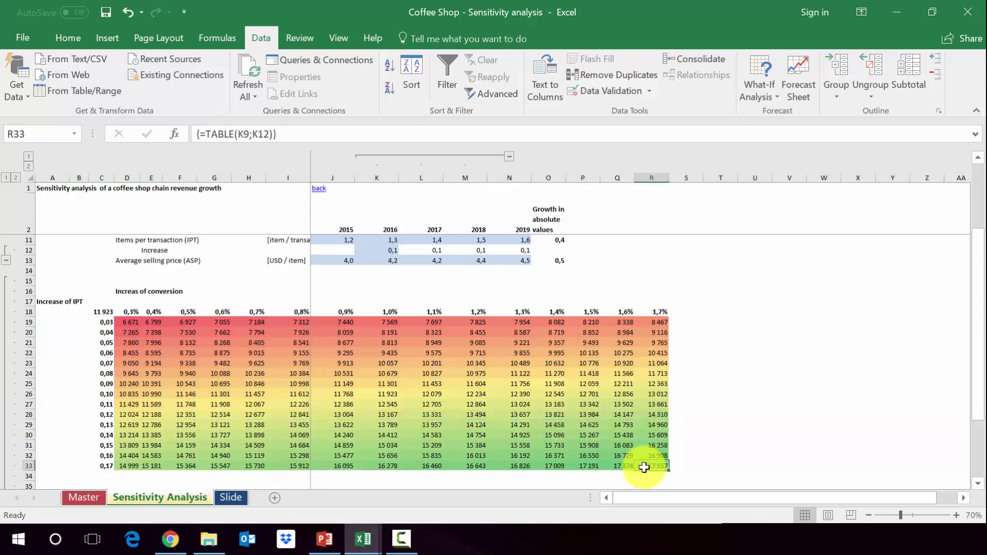
pyautogui.click(650, 176)
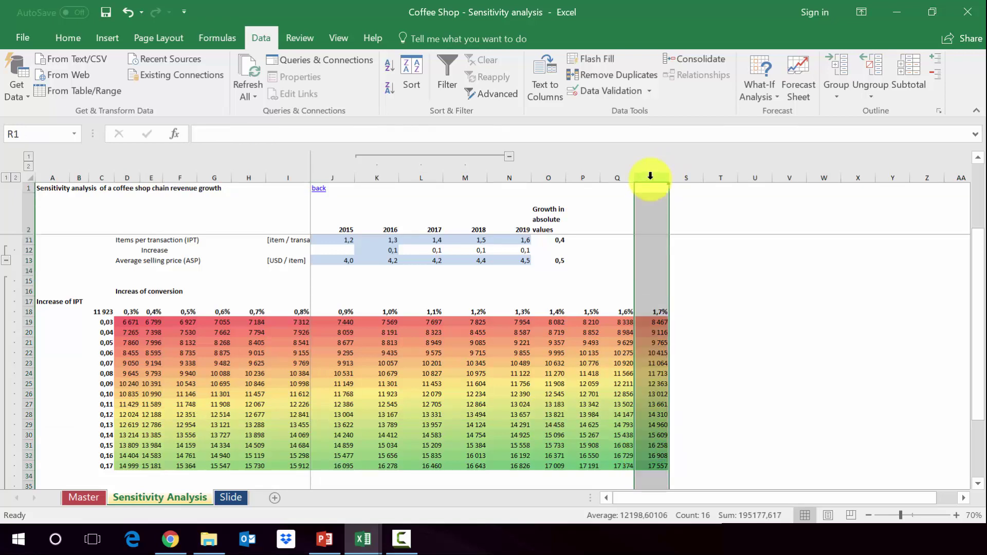
pyautogui.click(643, 466)
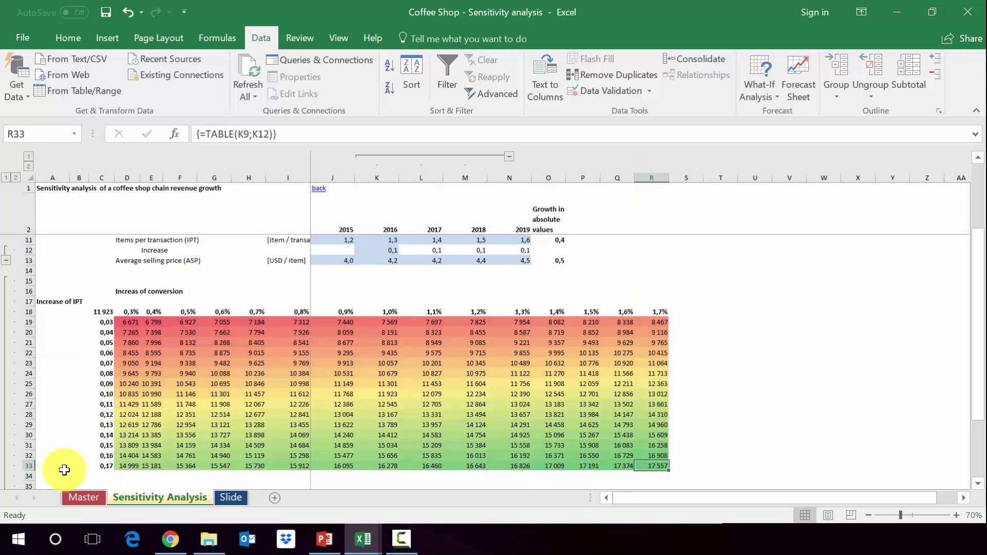
pyautogui.click(20, 466)
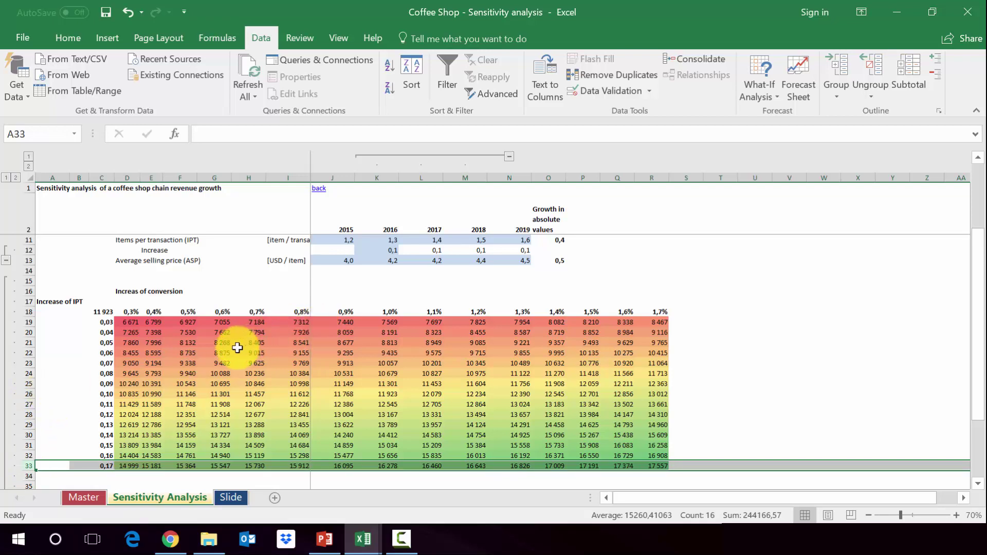
pyautogui.click(28, 404)
pyautogui.click(29, 394)
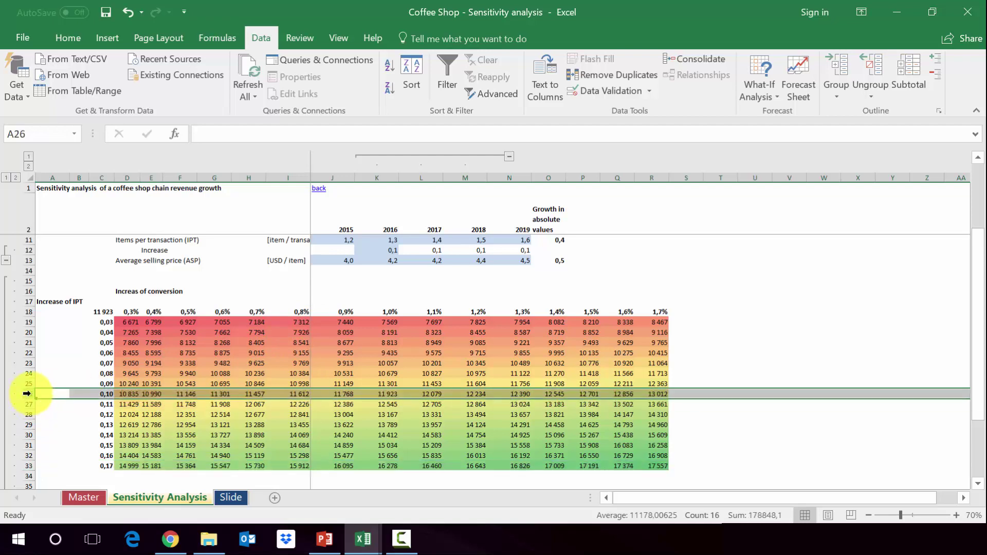
pyautogui.click(373, 393)
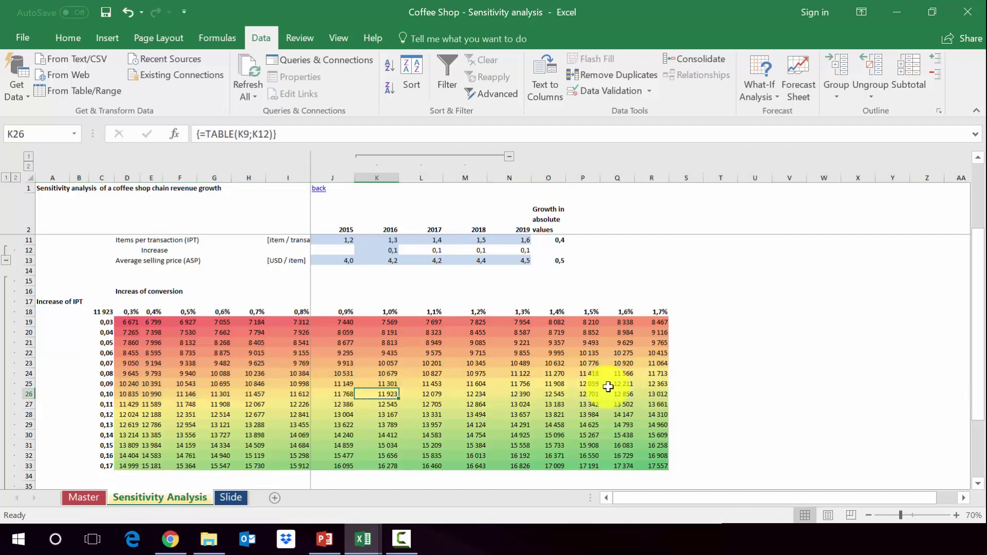
pyautogui.click(100, 395)
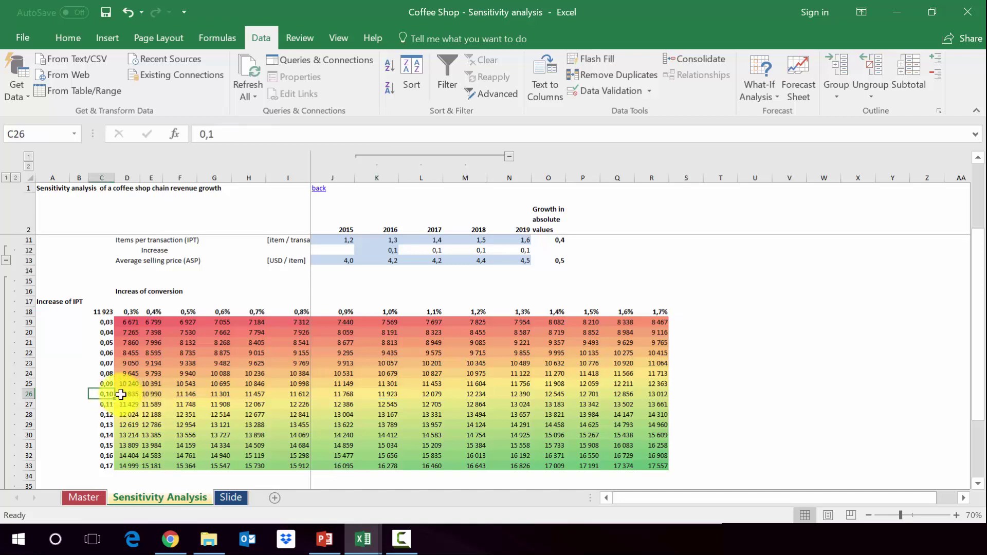
pyautogui.click(649, 404)
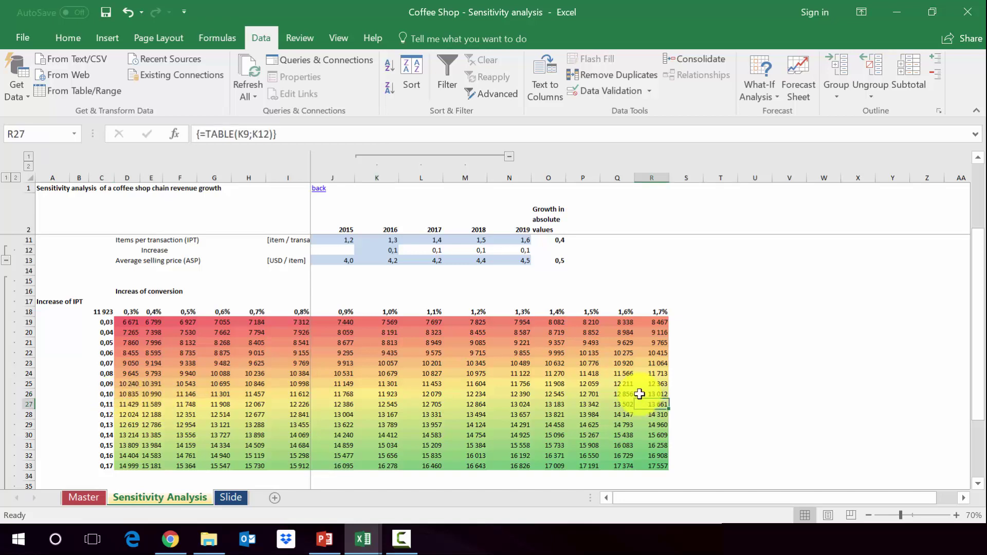
pyautogui.click(639, 393)
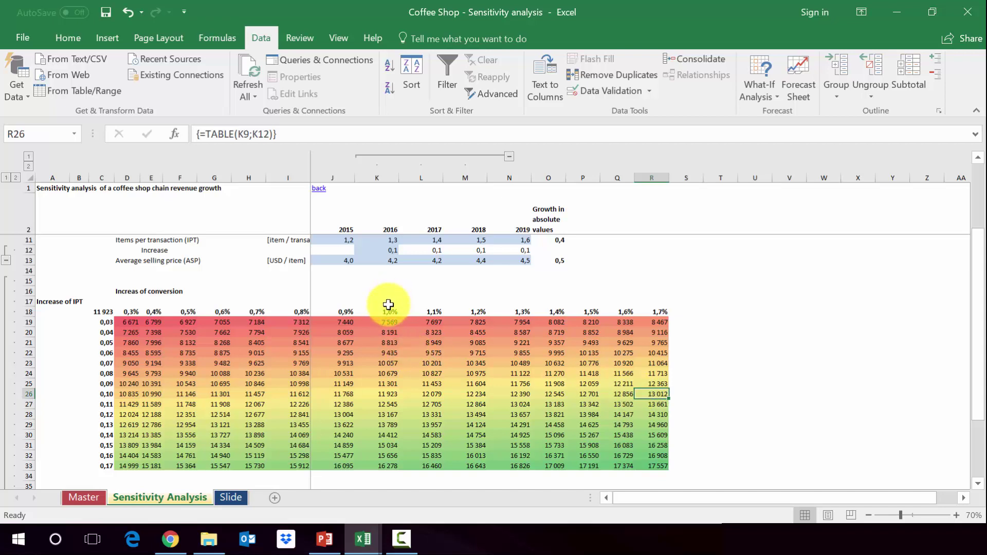
pyautogui.click(387, 176)
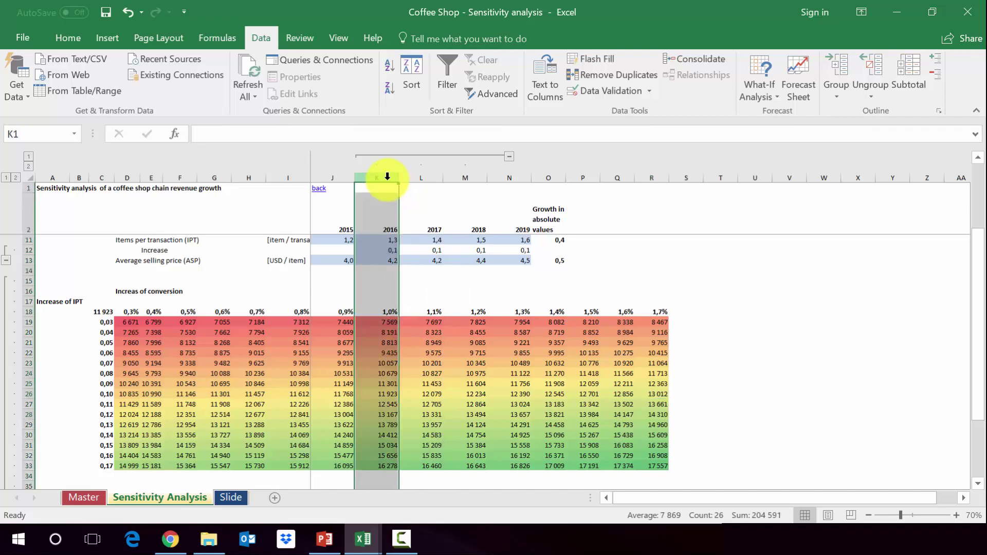
pyautogui.click(368, 312)
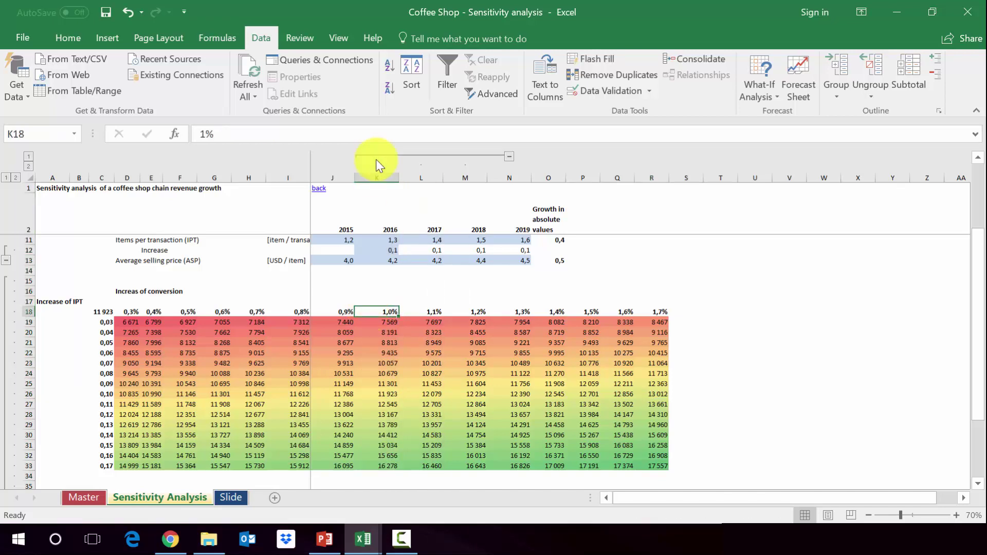
pyautogui.click(379, 177)
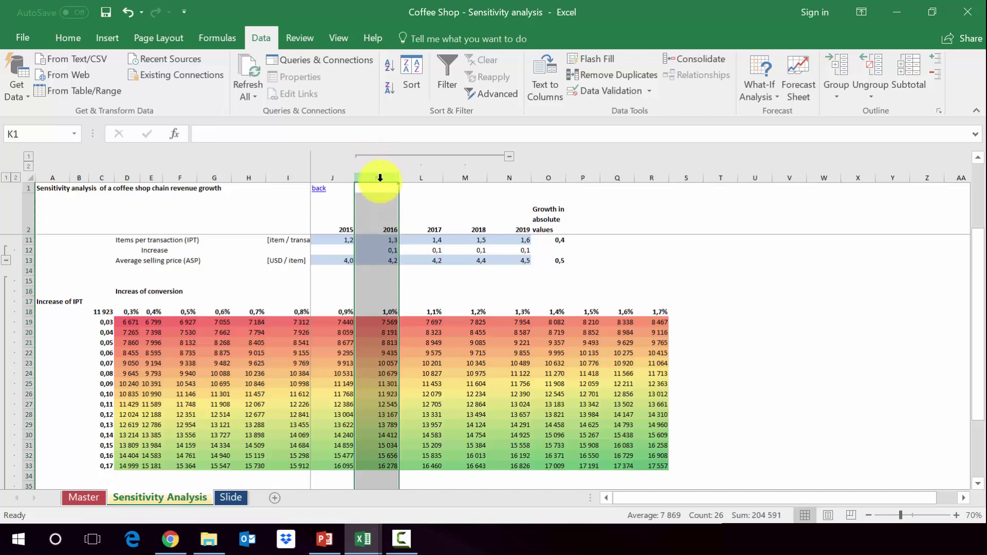
pyautogui.click(366, 395)
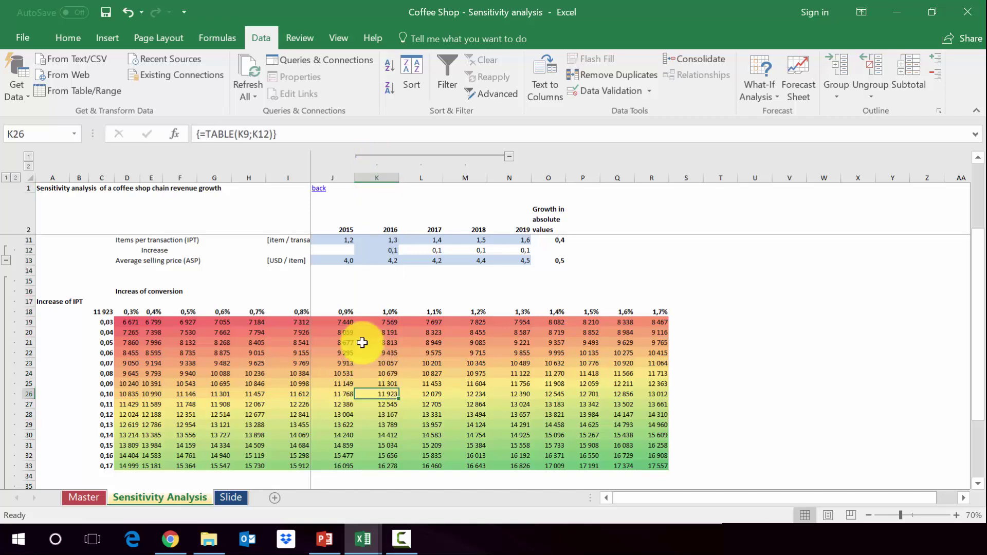
pyautogui.click(365, 322)
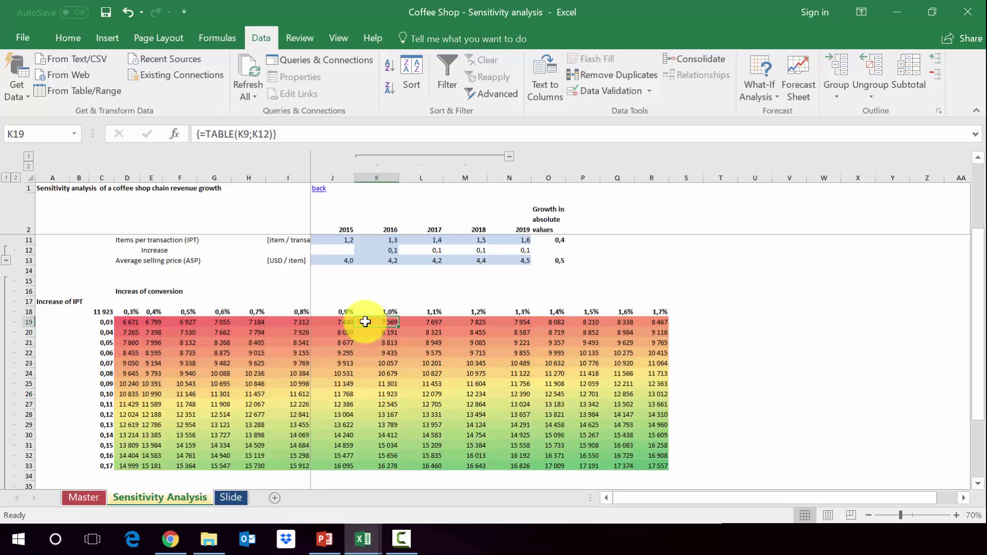
pyautogui.click(369, 469)
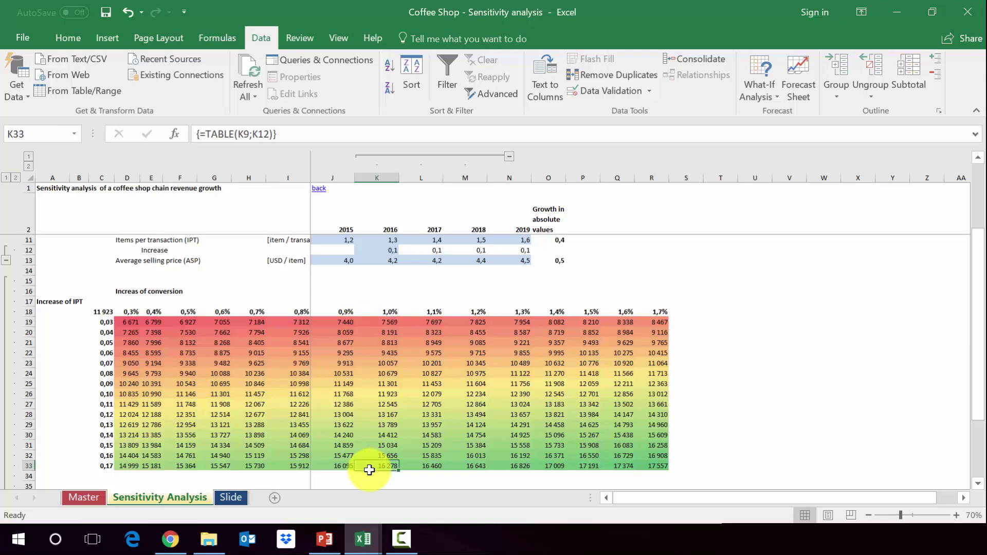
pyautogui.click(375, 176)
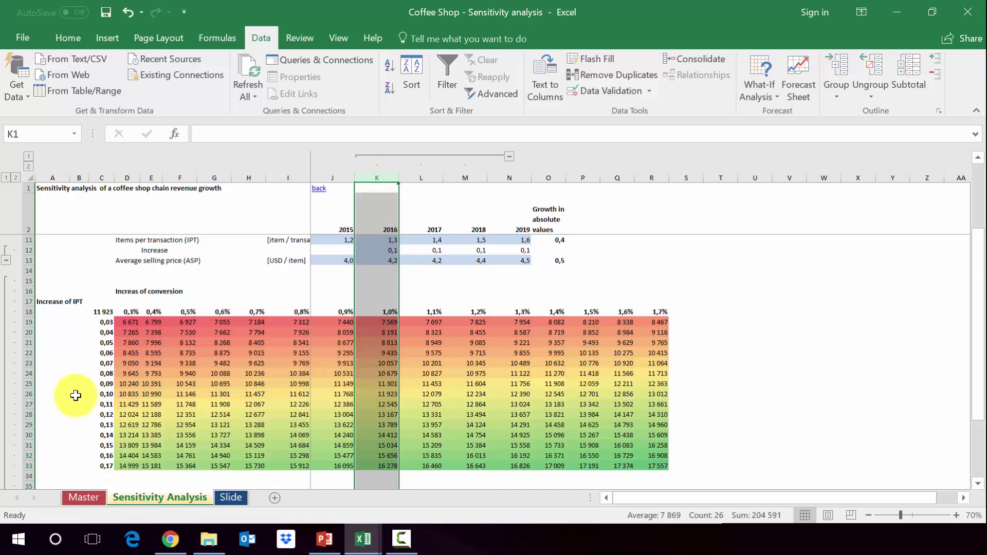
pyautogui.click(20, 395)
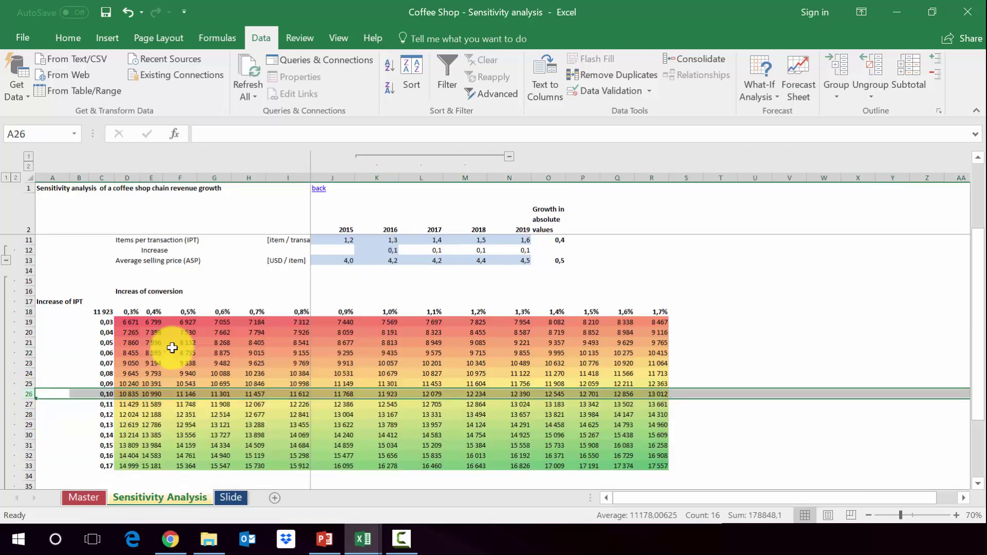
pyautogui.scroll(2, 170, 346)
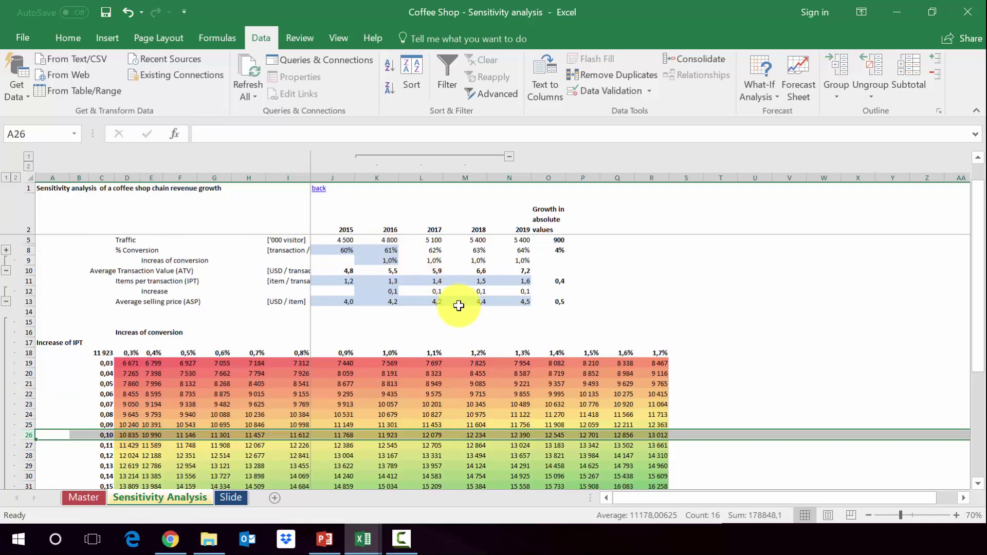
pyautogui.scroll(1, 458, 305)
pyautogui.scroll(-3, 458, 305)
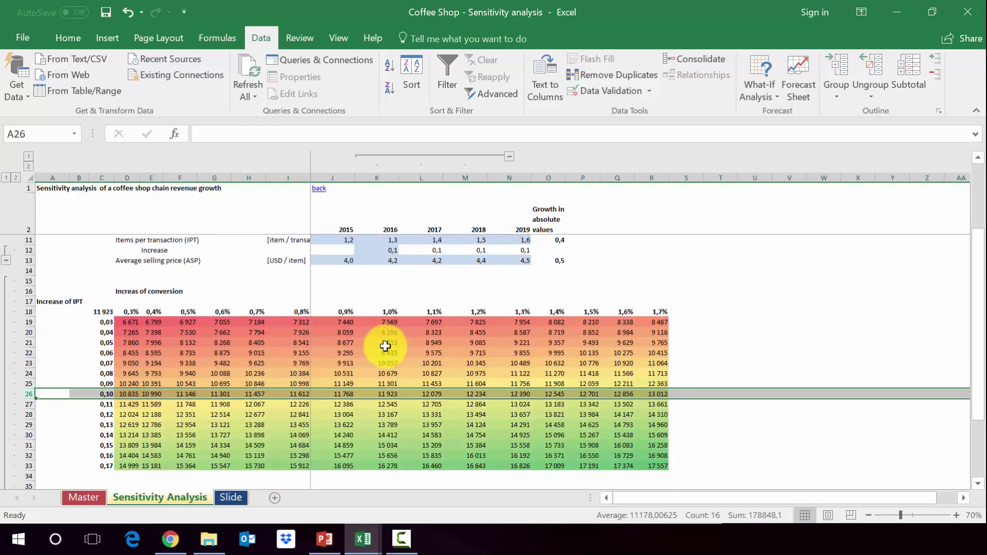
pyautogui.scroll(2, 383, 319)
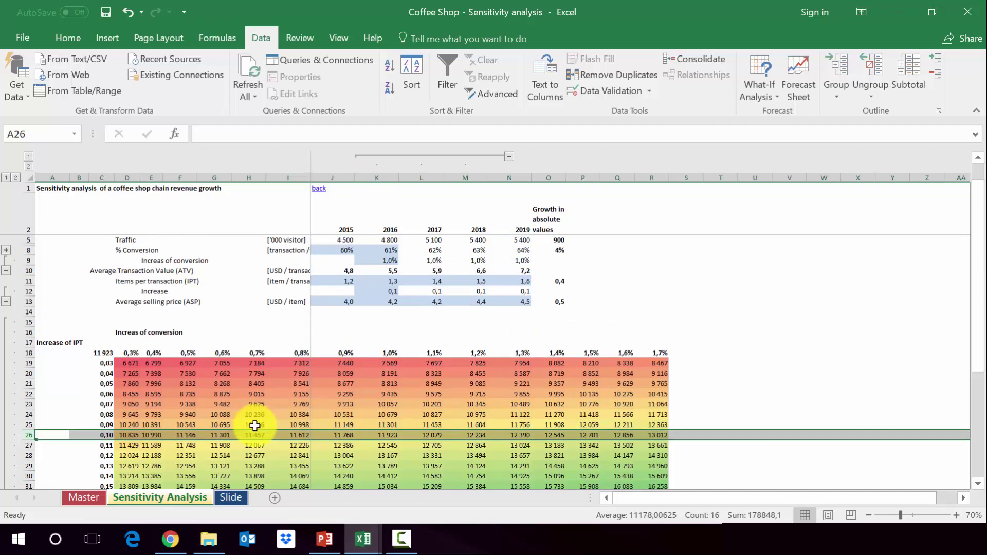
pyautogui.click(350, 373)
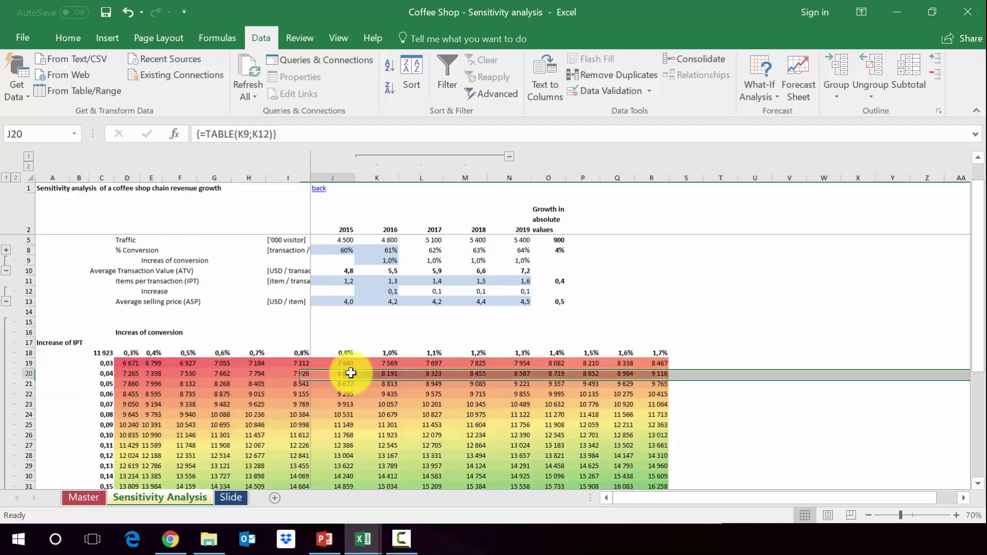